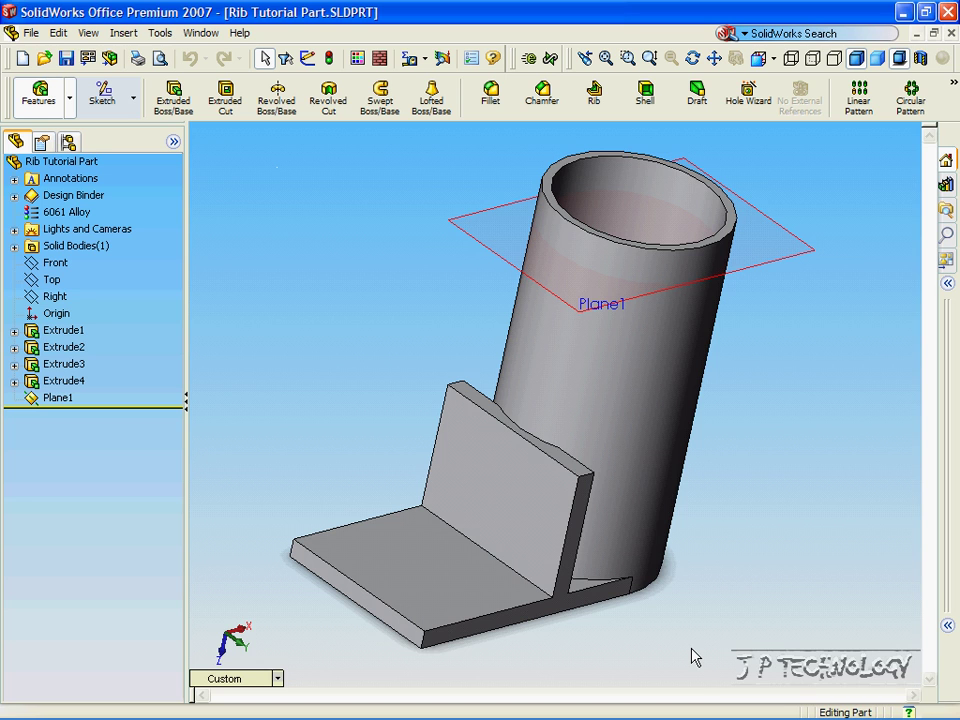
Step: Examine the tube, base plate and upright plate from above and from the side
key("ctrl+8")
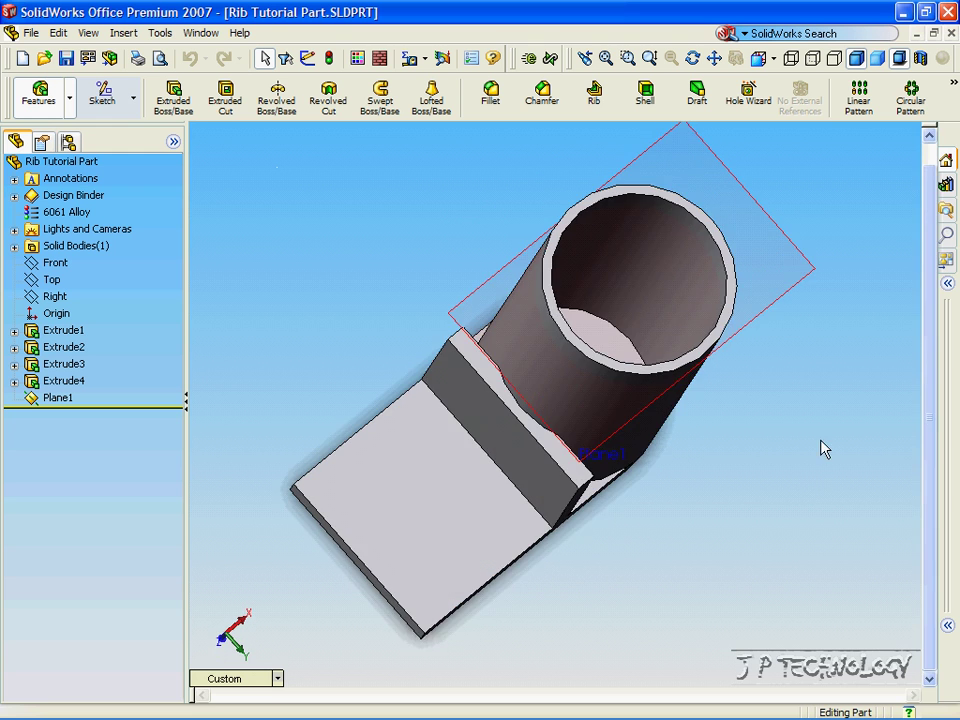
key("Up")
key("Up")
key("Up")
key("Up")
key("Up")
key("Up")
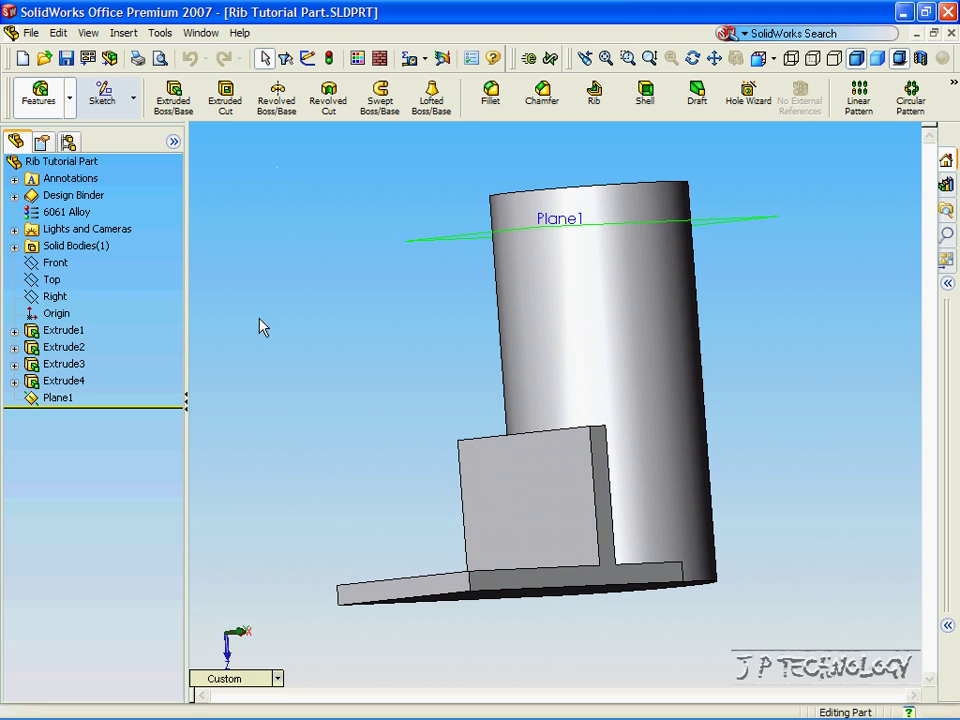
Step: Sketch a sloped line on the Top plane from the midpoint of the upright plate's outer edge to the midpoint of the base's upper edge
left_click(52, 280)
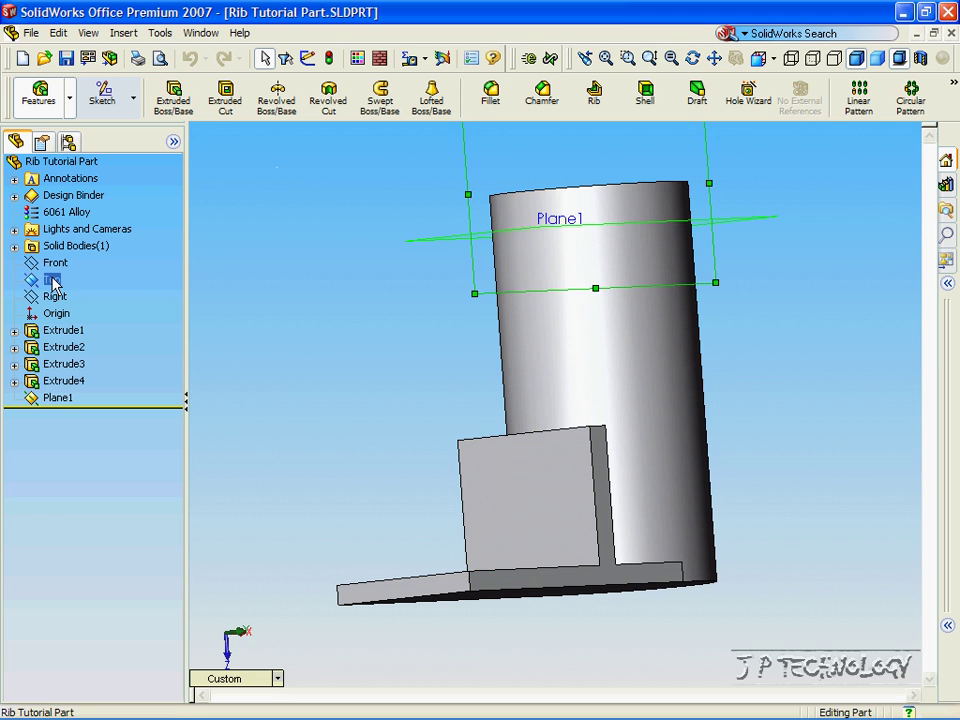
key("Right")
key("Right")
key("Right")
key("Right")
key("Right")
key("Right")
key("Right")
key("Right")
key("Right")
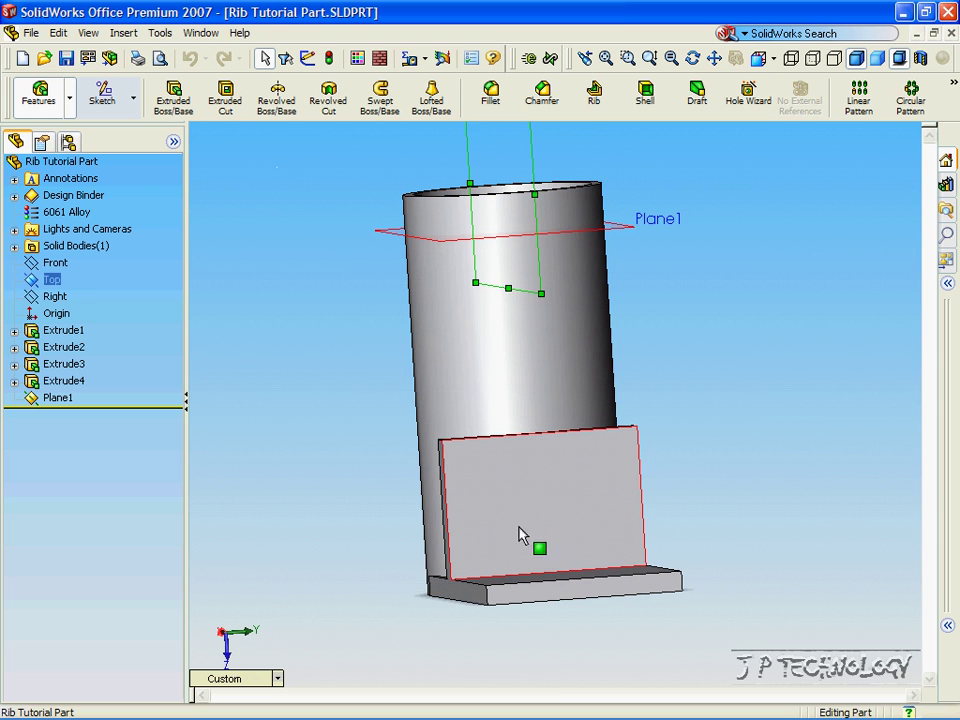
key("shift+Left")
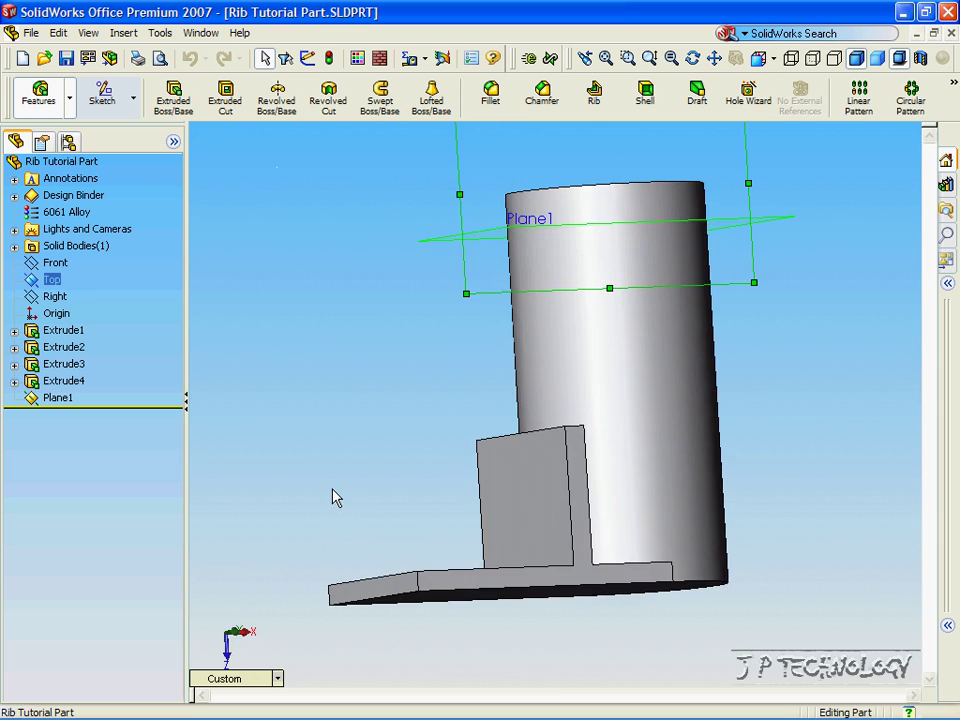
left_click(278, 678)
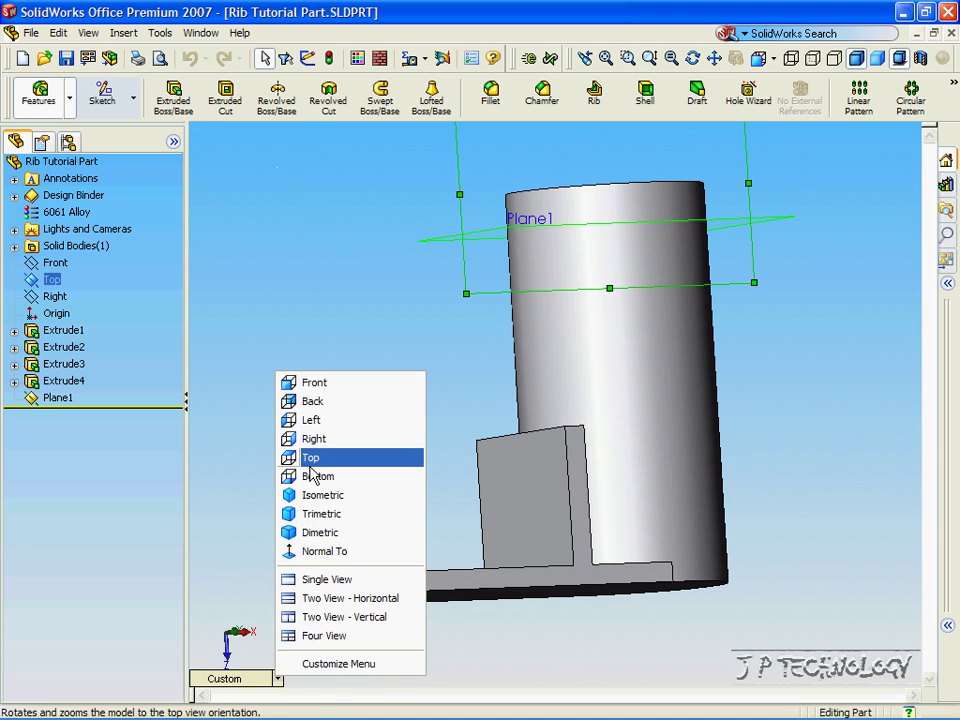
left_click(311, 460)
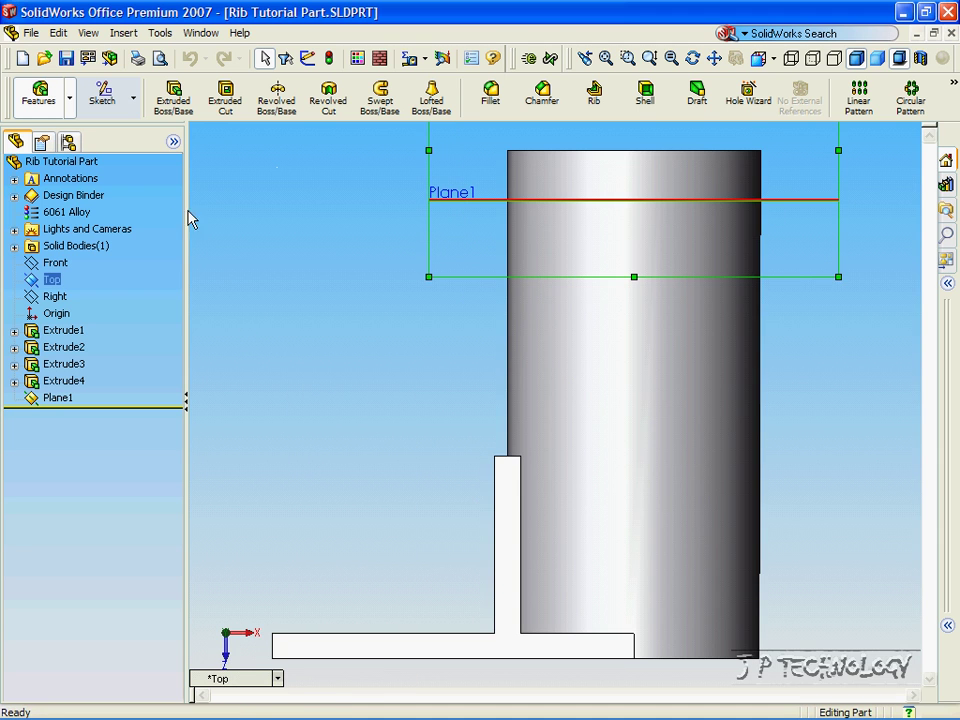
left_click(122, 108)
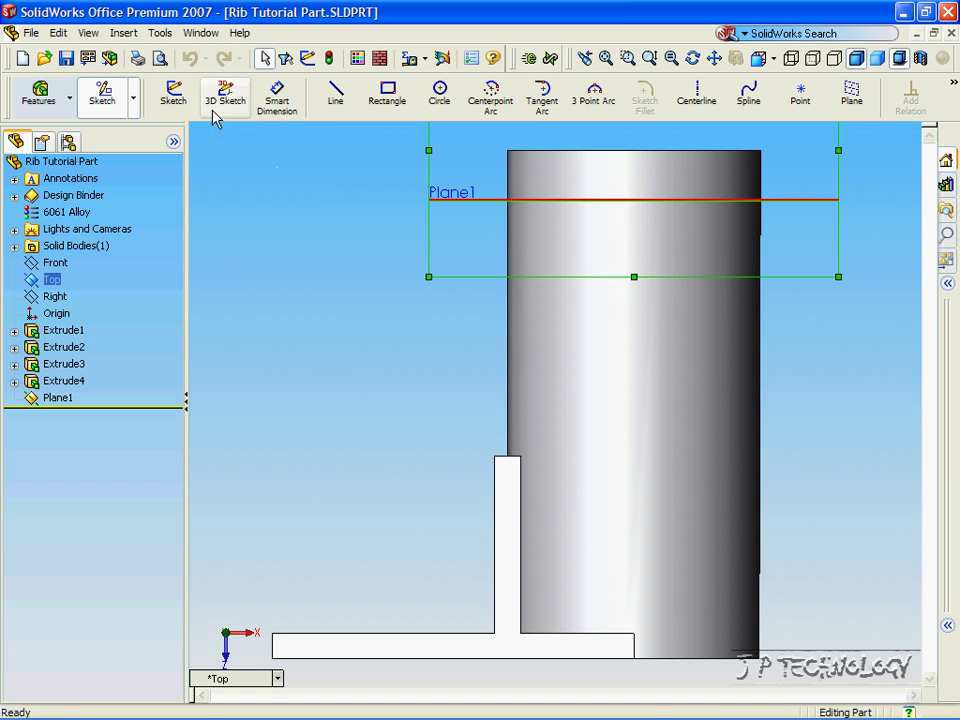
left_click(338, 108)
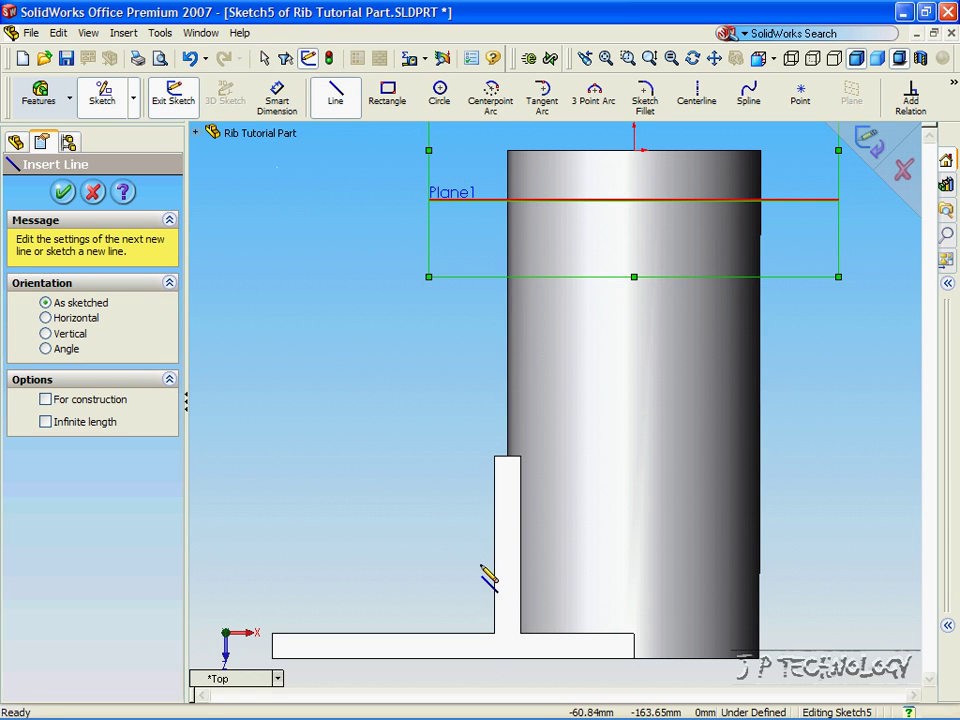
left_click(494, 545)
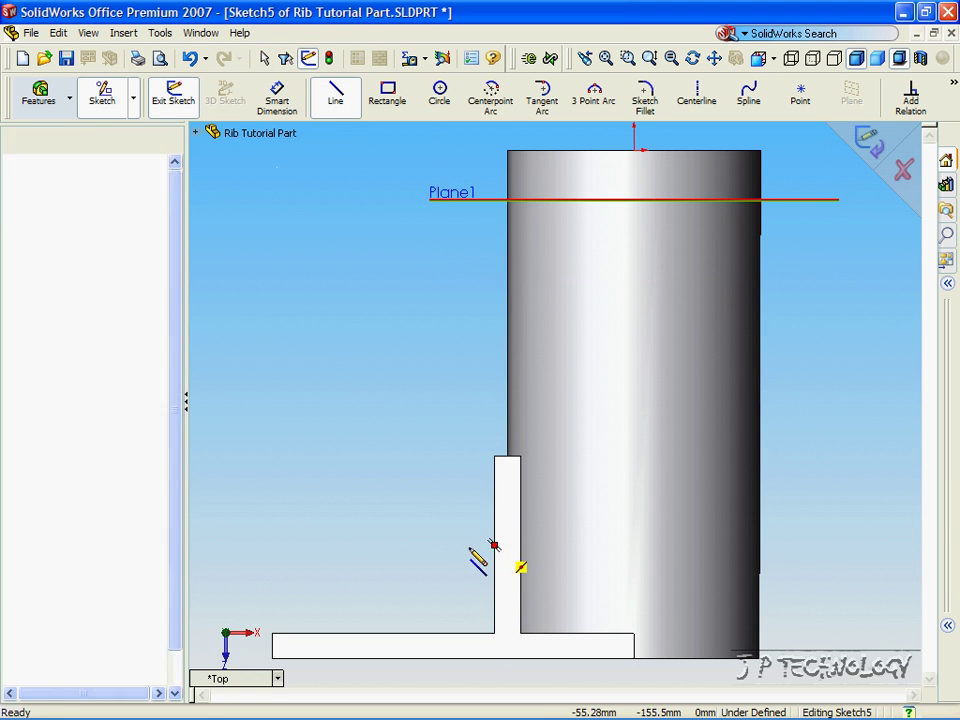
left_click(383, 632)
left_click(870, 145)
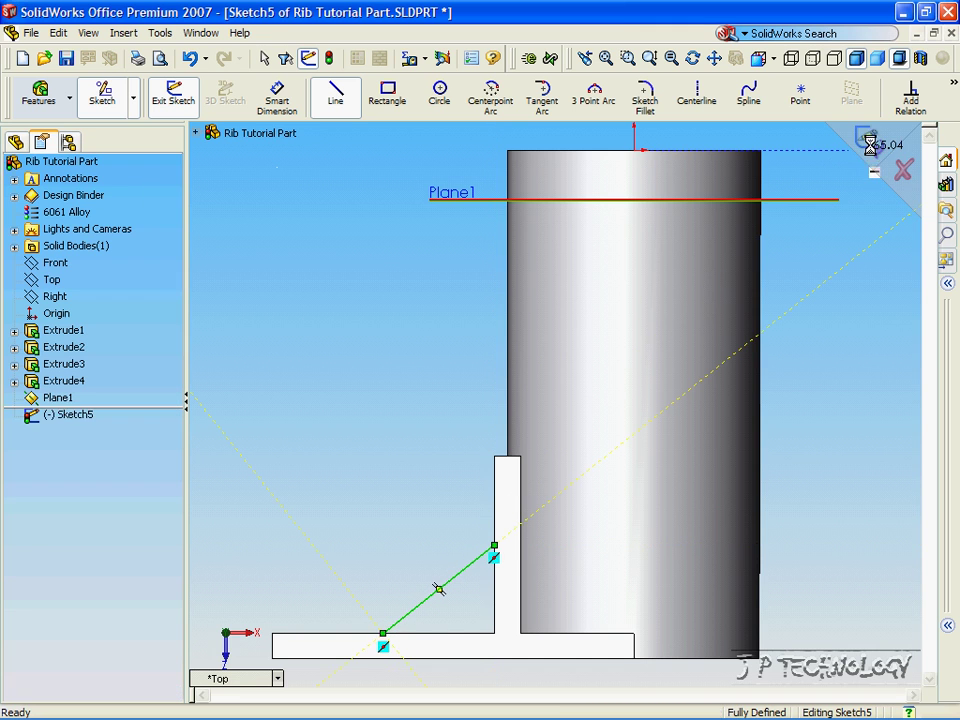
Step: Start a Rib feature from the sloped line sketch and flip its material side toward the corner between base and upright plate
left_click(39, 95)
left_click(593, 95)
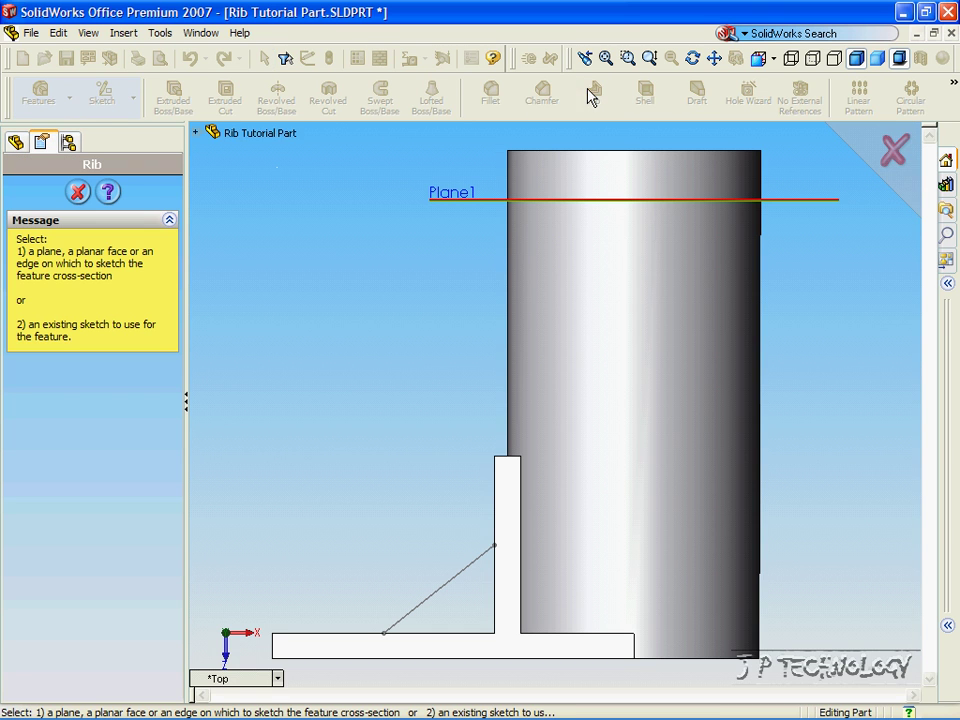
left_click(197, 133)
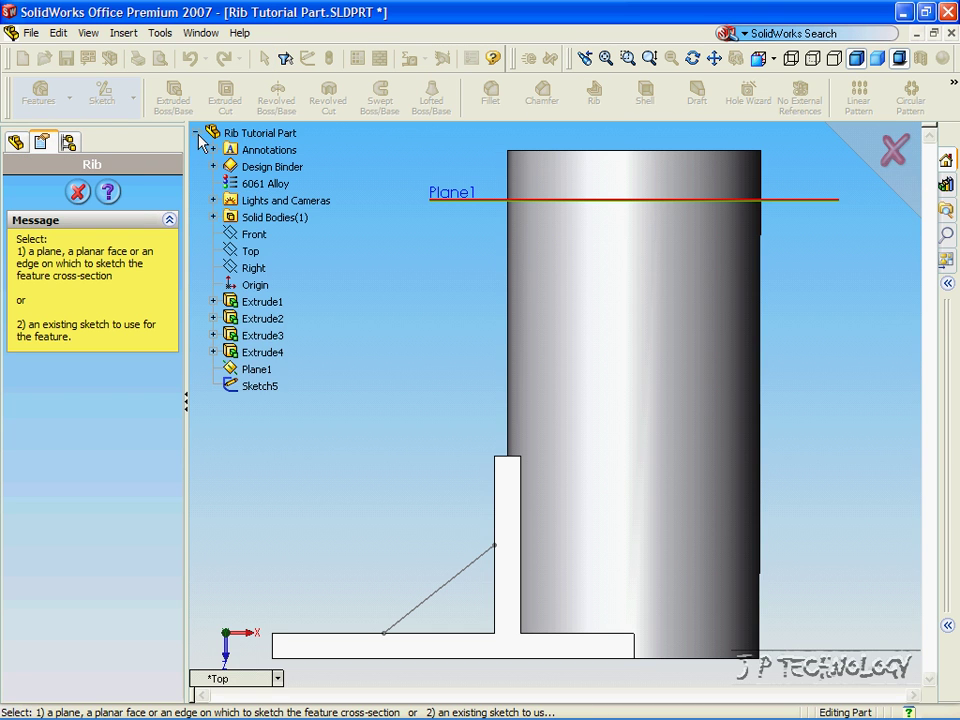
left_click(255, 388)
key("Right")
key("Right")
key("Down")
key("Right")
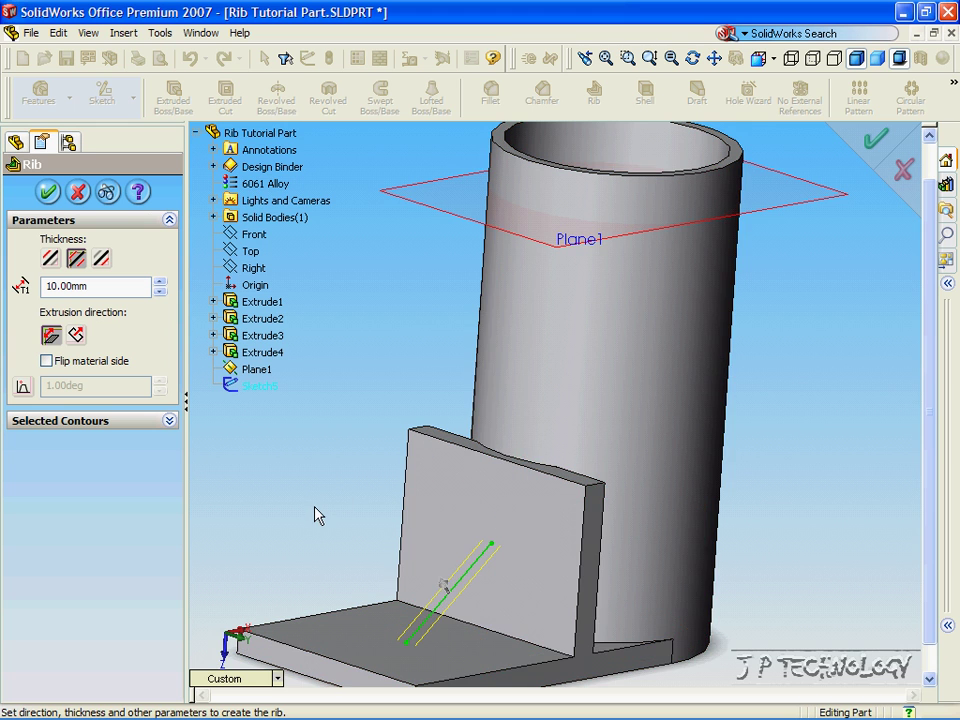
key("Left")
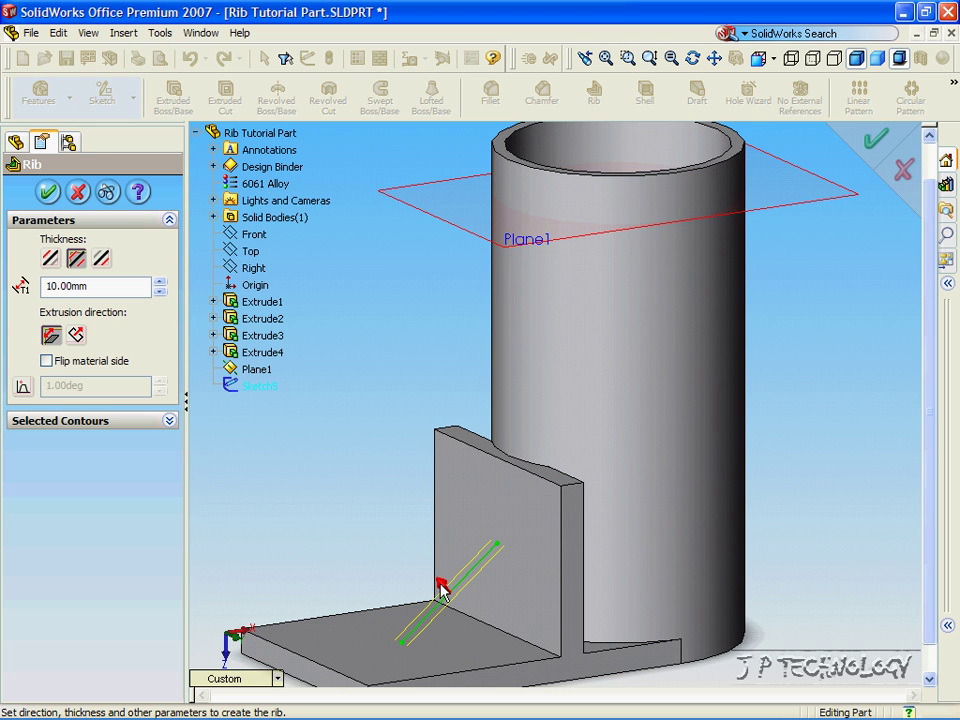
middle_click_drag(315, 514, 279, 467)
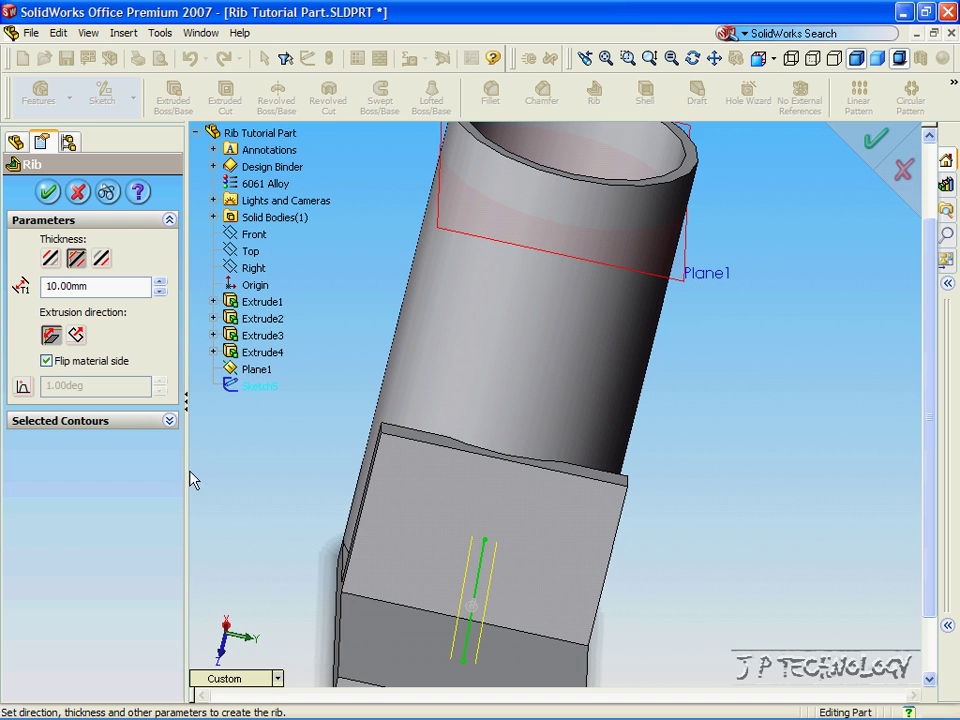
Step: Compare the rib's thickness sides, choose both sides at 10 mm, and create the rib
left_click(51, 262)
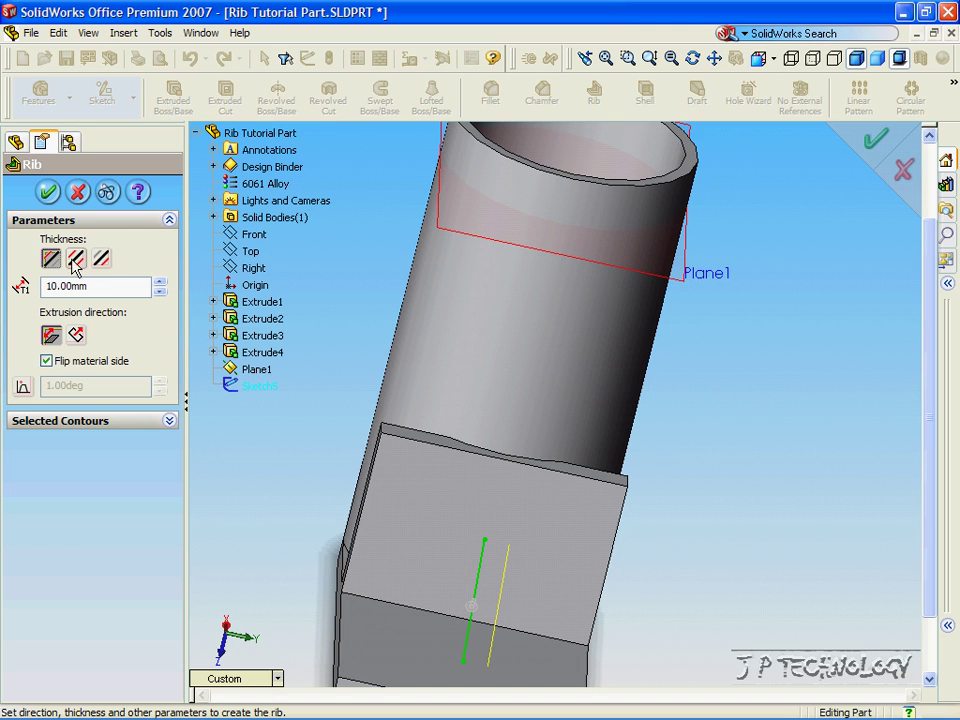
left_click(78, 262)
left_click(101, 261)
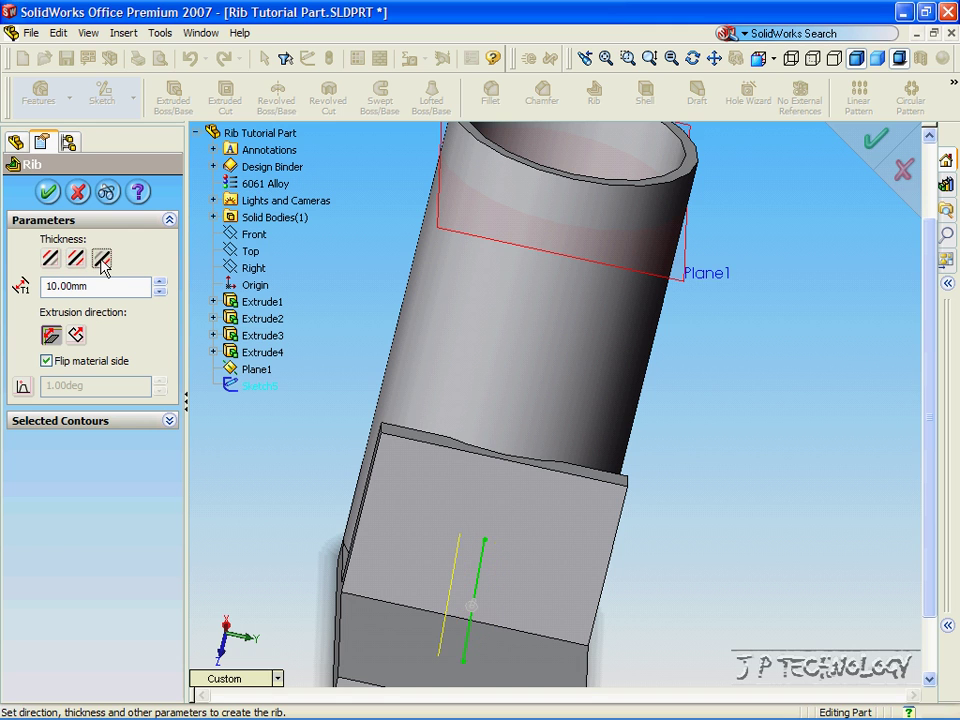
left_click(77, 261)
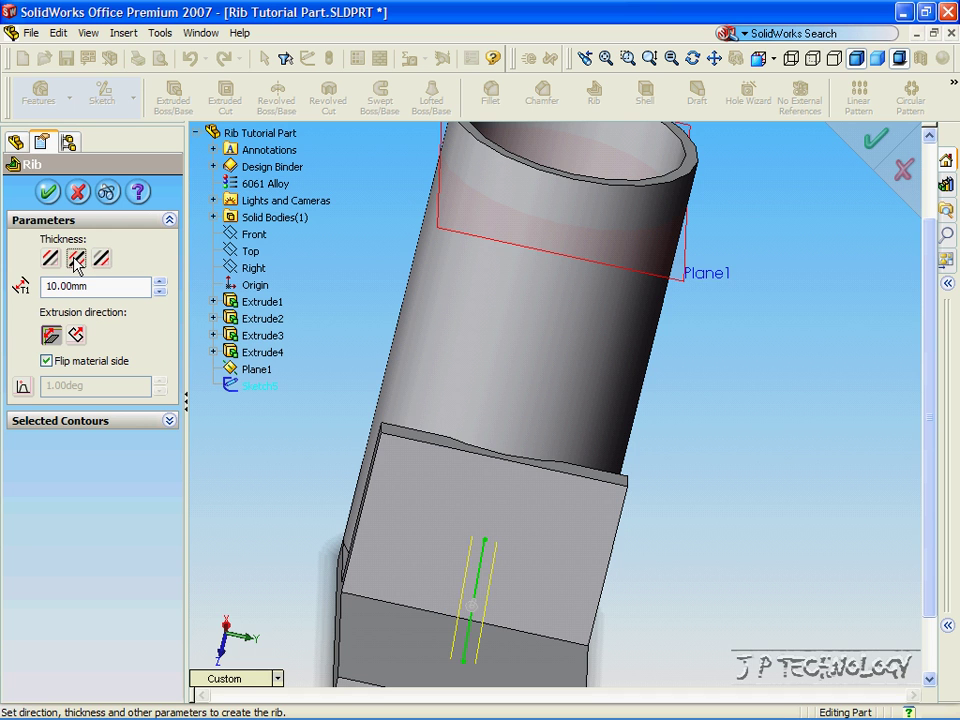
left_click(48, 192)
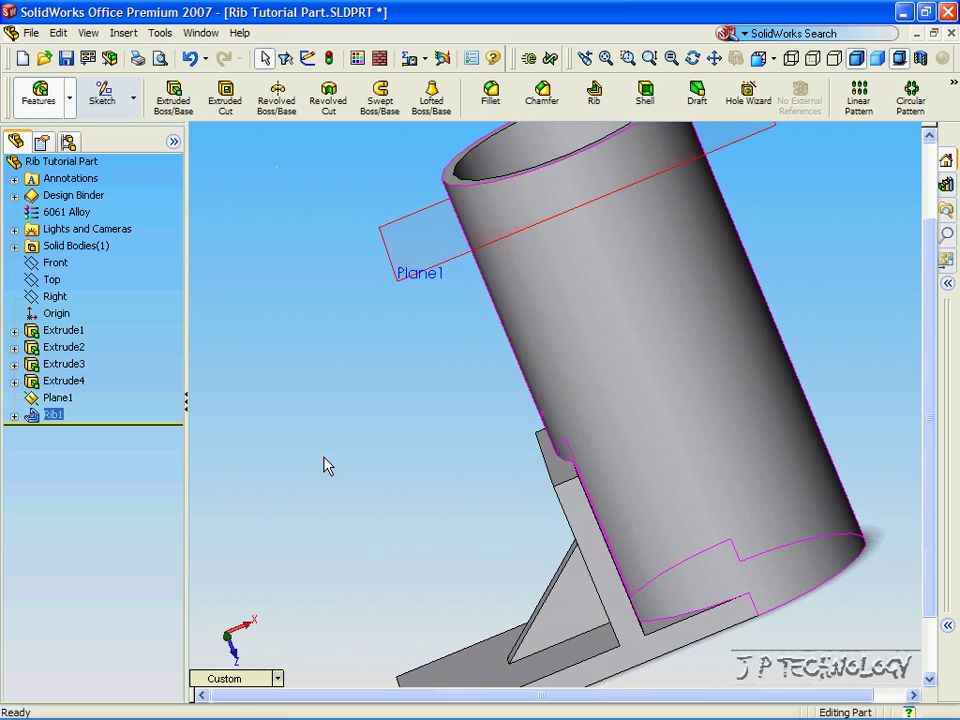
key("Right")
key("Right")
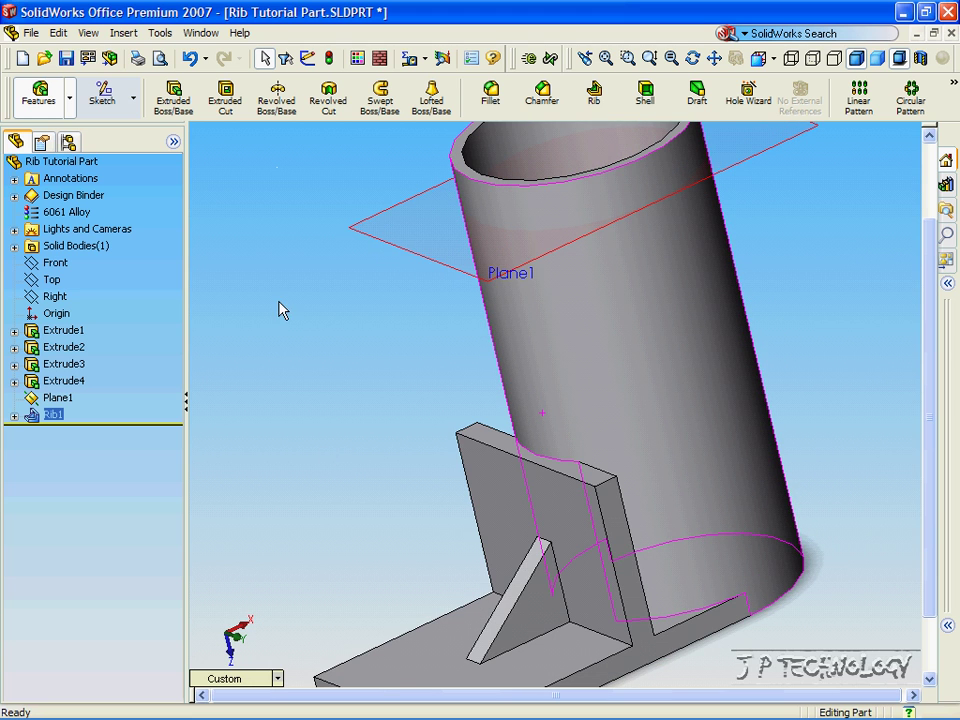
Step: Set the rib's thickness to 50 mm and inspect the widened rib
right_click(55, 416)
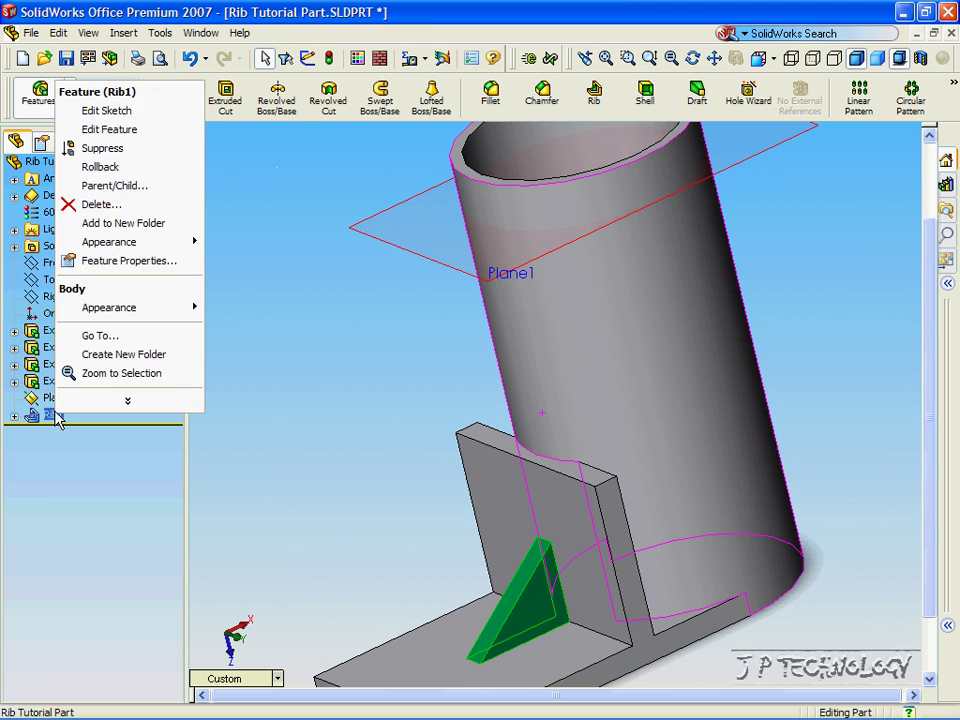
left_click(137, 129)
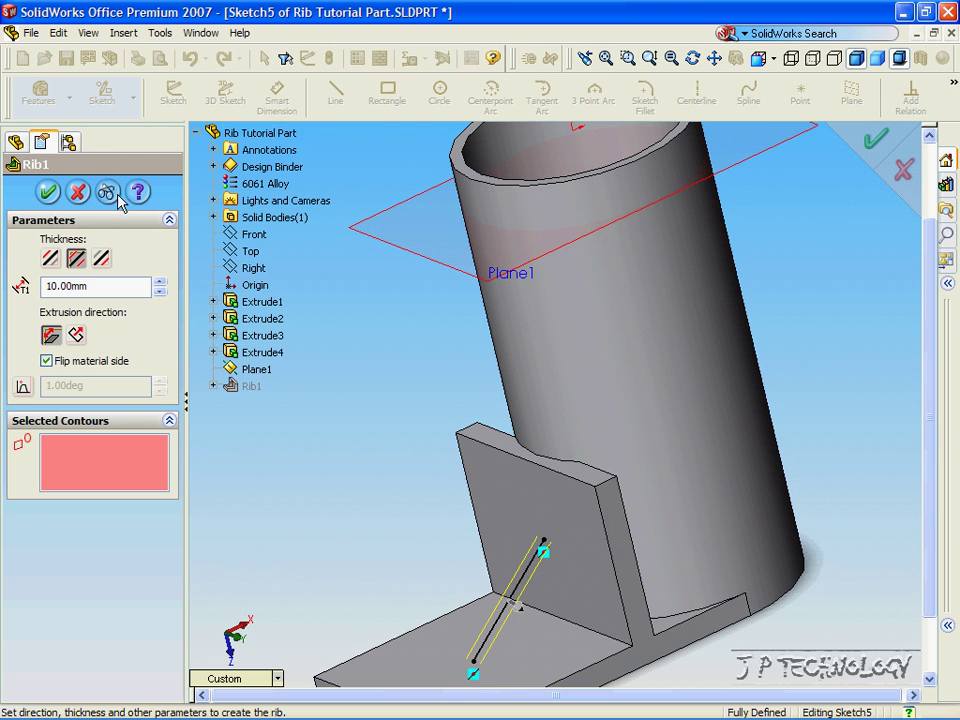
left_click_drag(93, 289, 18, 290)
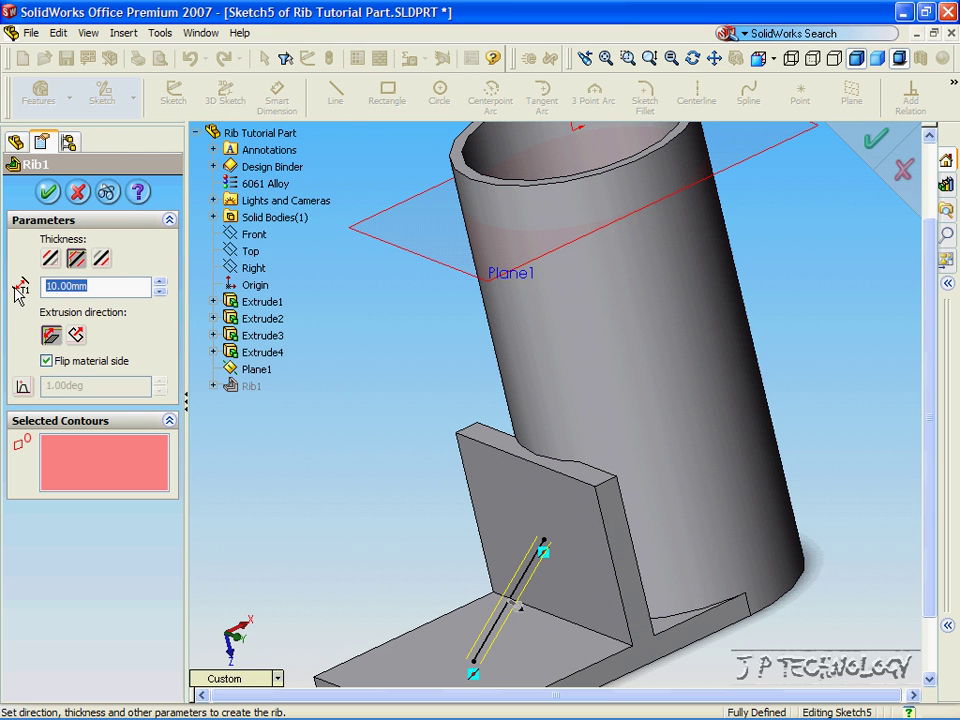
type("50")
key("Return")
left_click(46, 192)
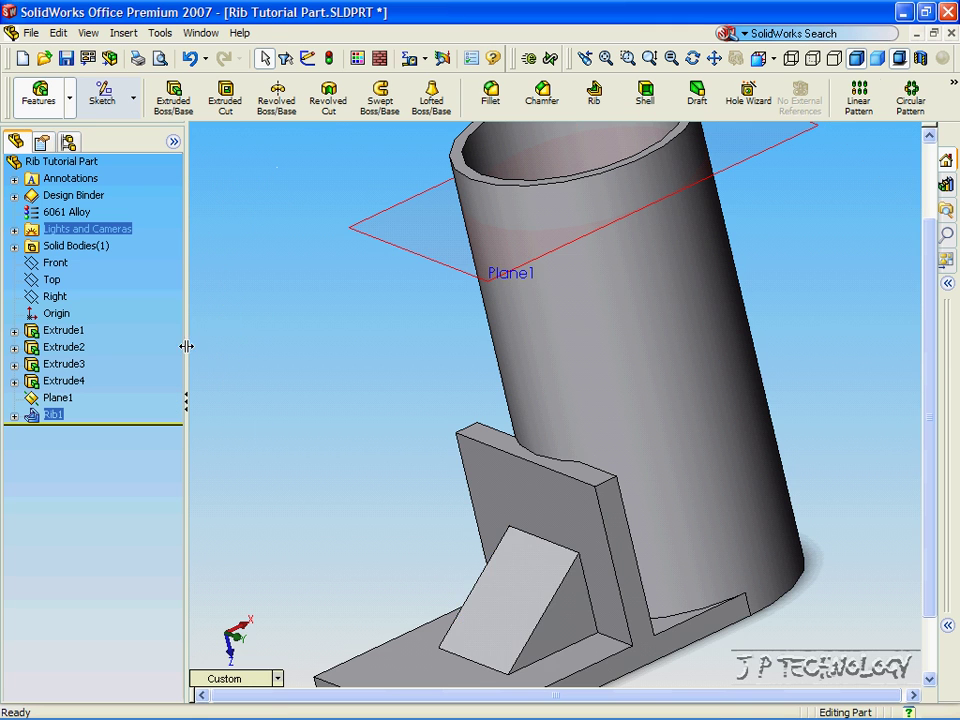
middle_click_drag(370, 485, 297, 502)
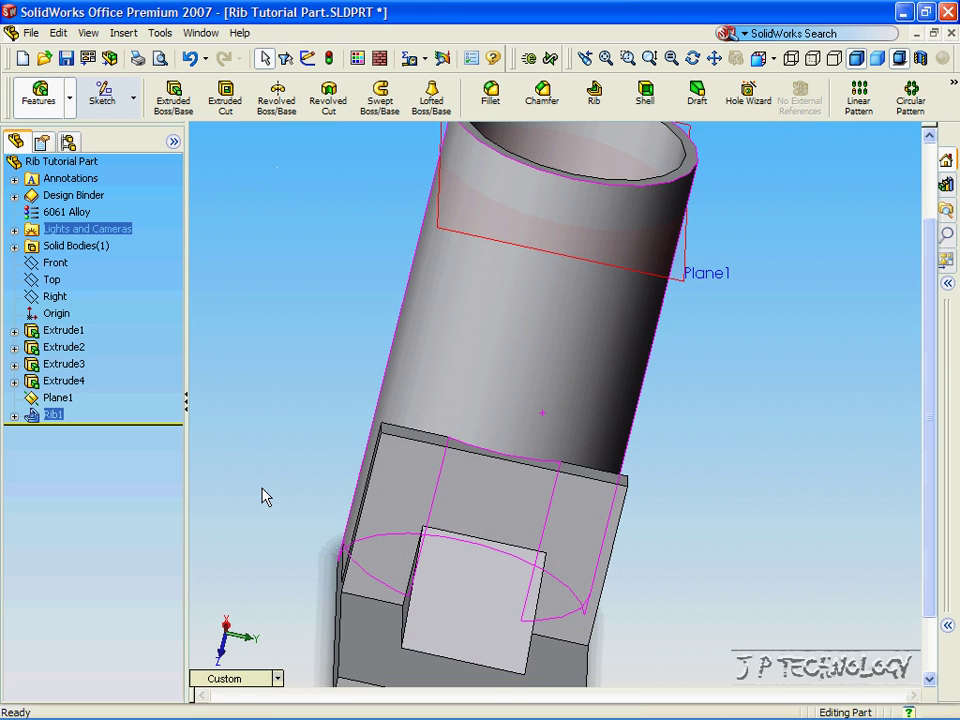
key("Left")
key("Left")
key("Left")
key("Left")
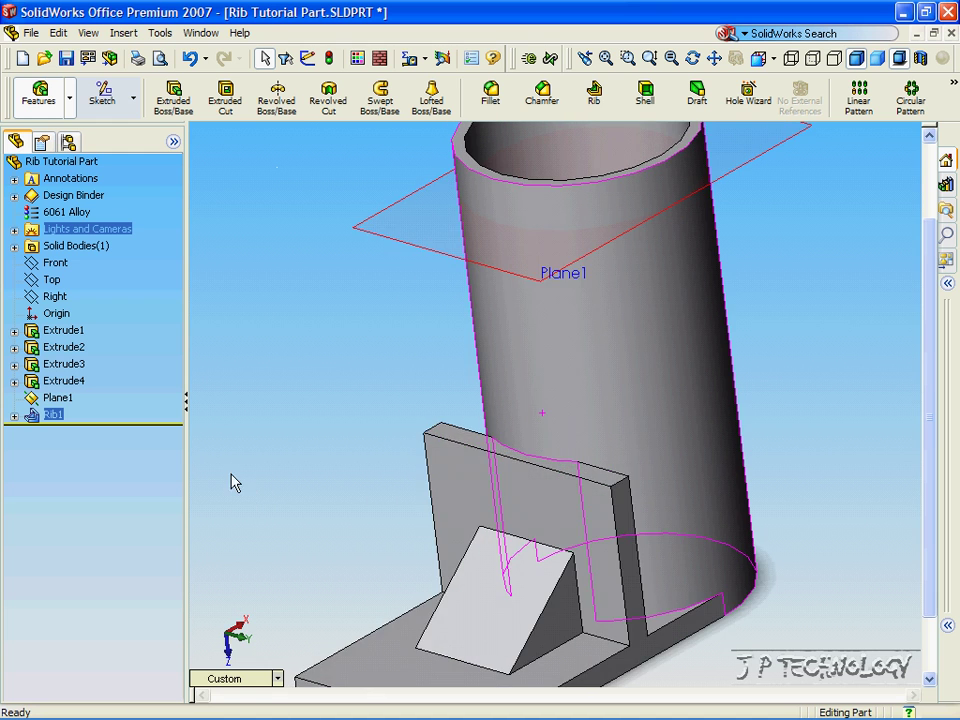
Step: Place the rib's thickness entirely on the first side of its sketch line
right_click(55, 420)
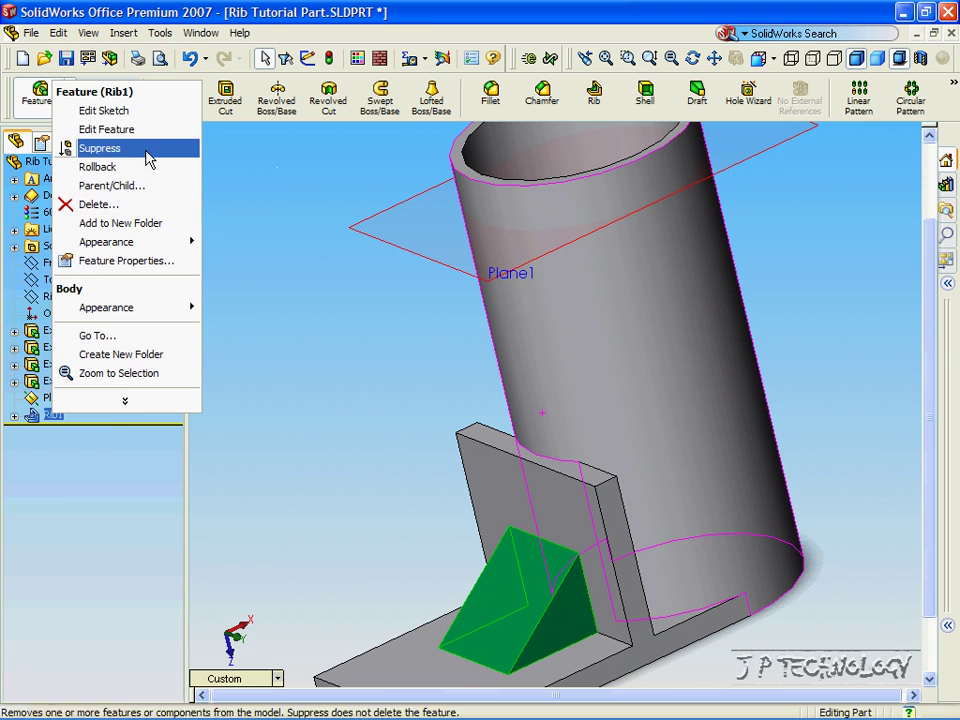
left_click(108, 111)
left_click(142, 131)
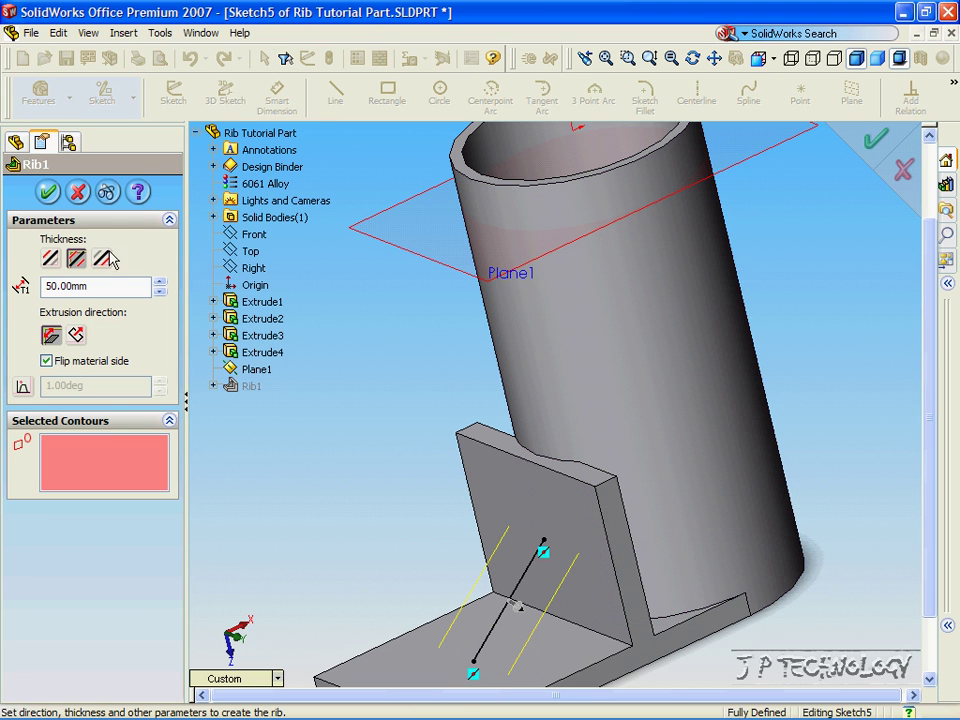
left_click(50, 260)
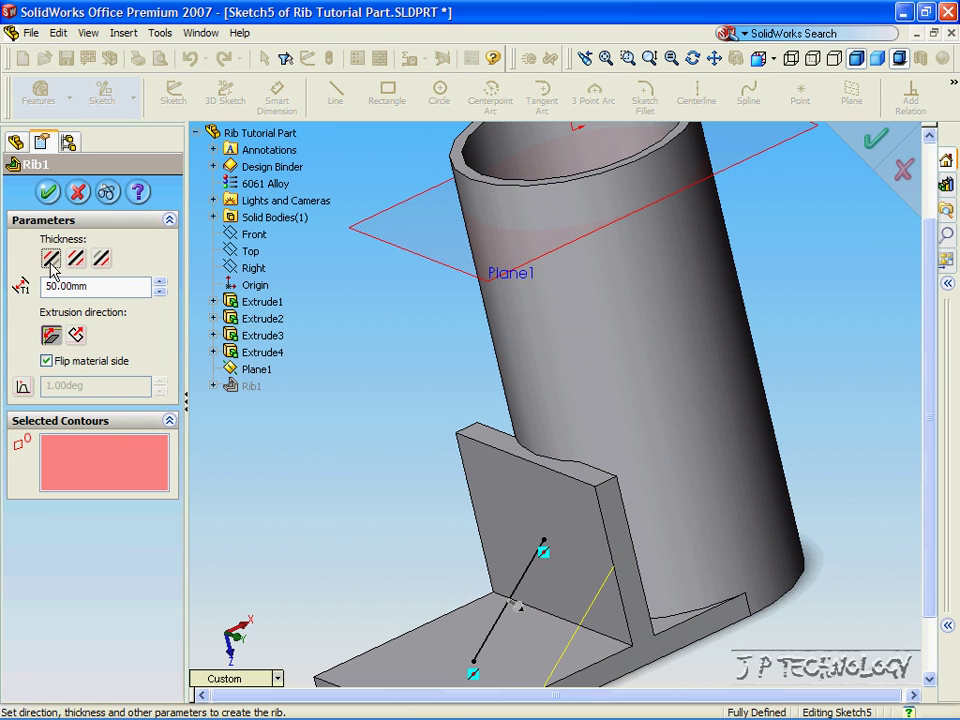
left_click(47, 191)
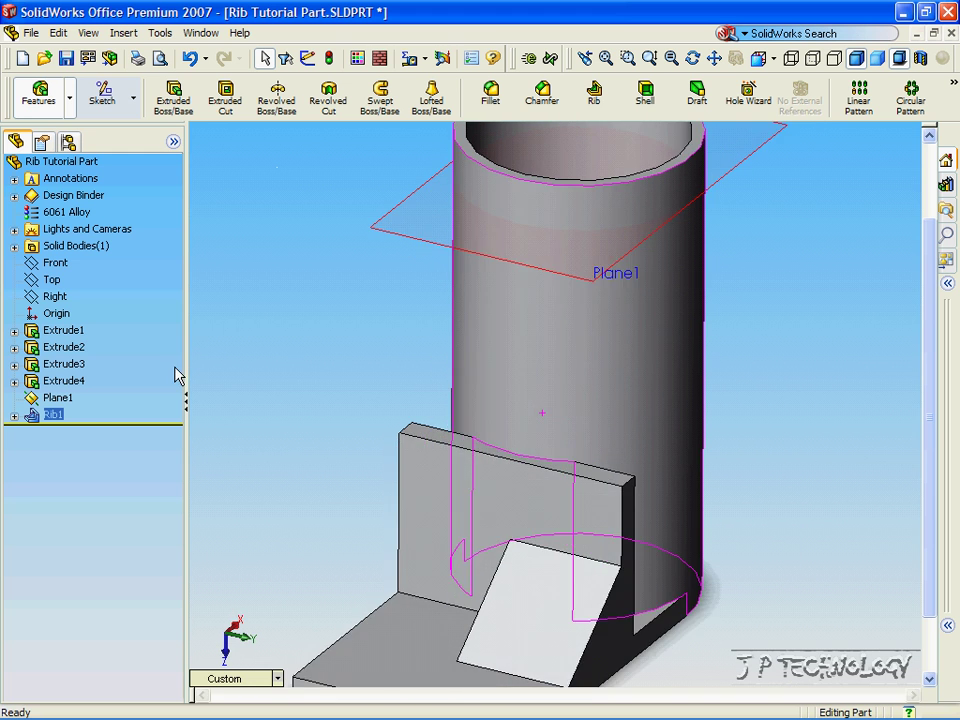
Step: Move the rib's thickness entirely to the second side of its sketch line and inspect the rib from above
right_click(55, 415)
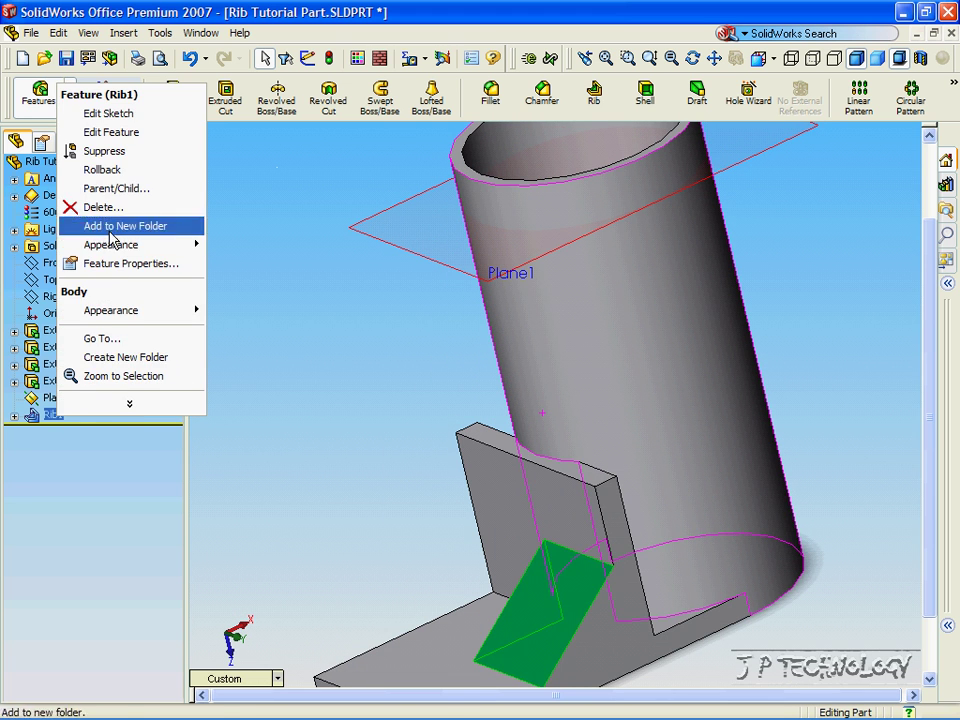
left_click(110, 132)
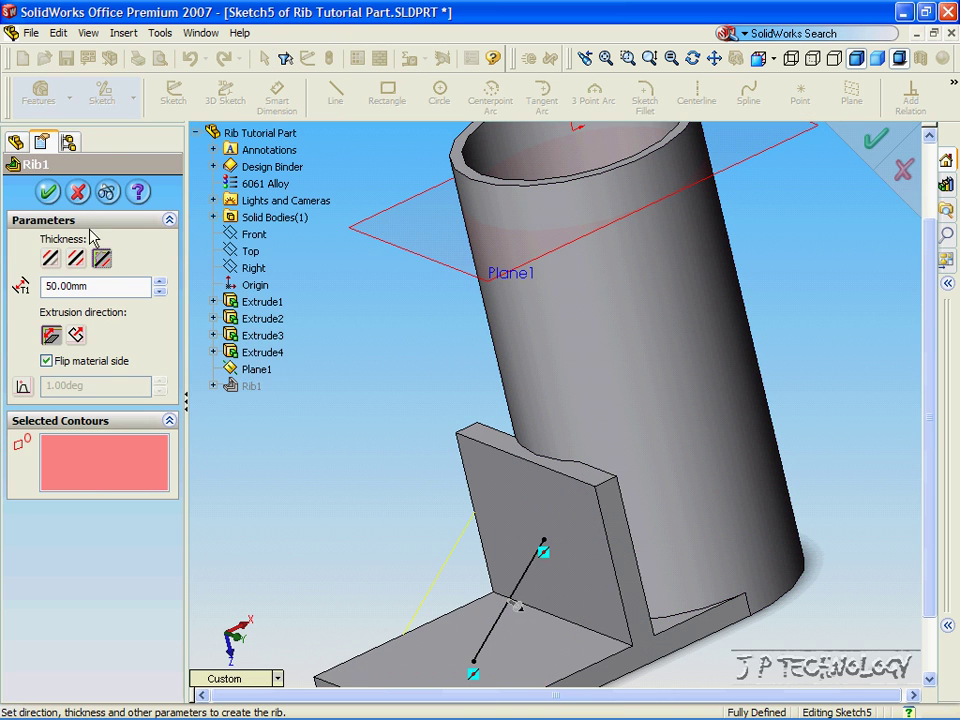
left_click(47, 191)
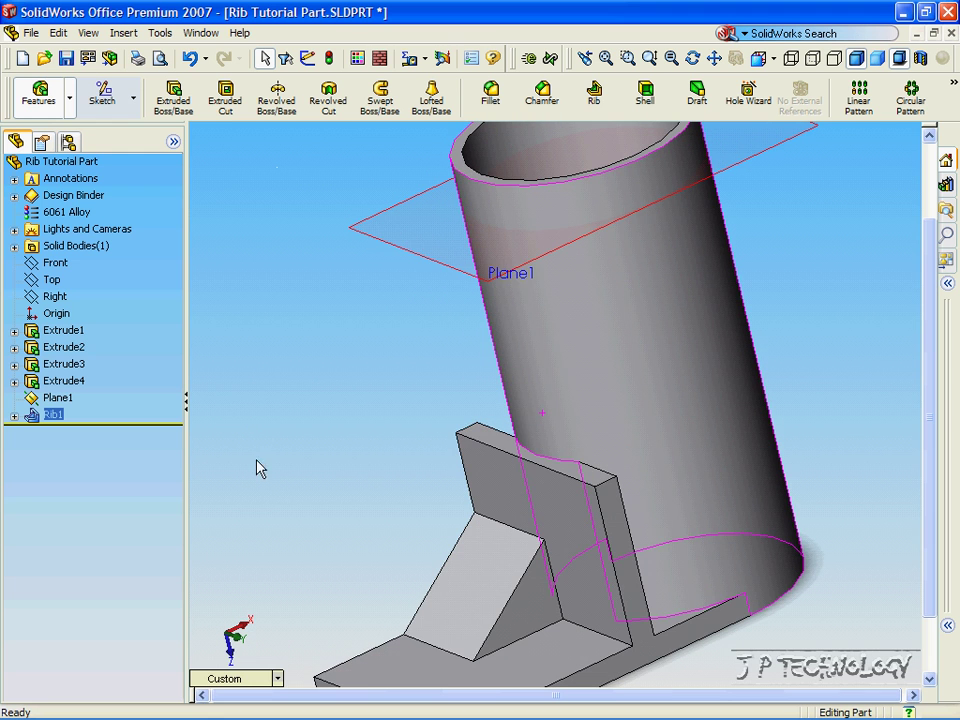
middle_click_drag(294, 564, 369, 300)
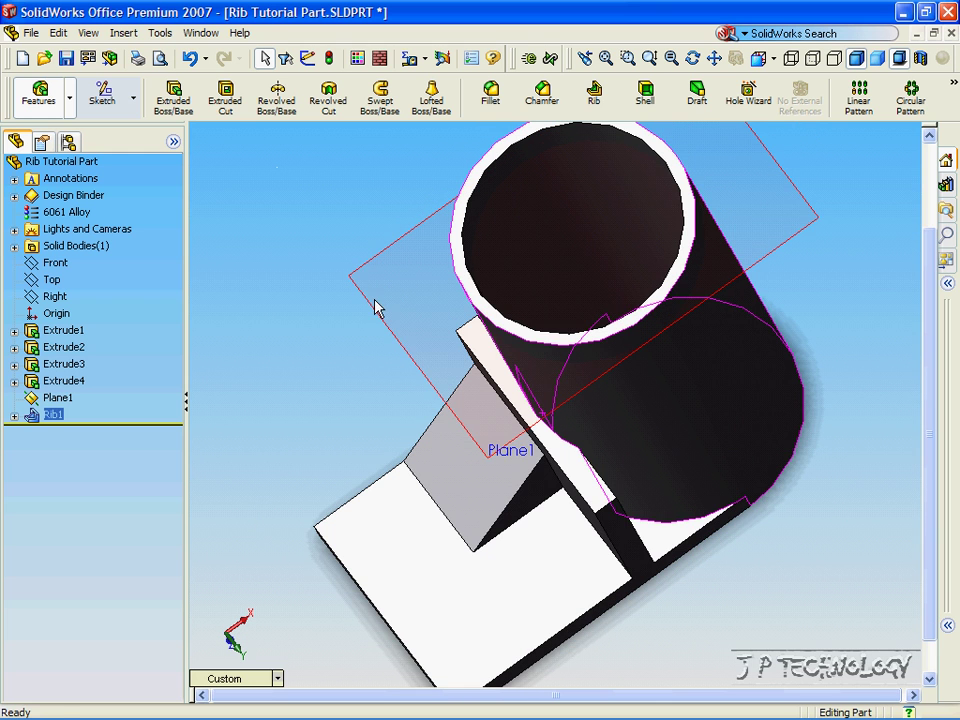
Step: Examine Plane1's position on the cylinder and how the model looks straight down onto that plane
left_click(377, 315)
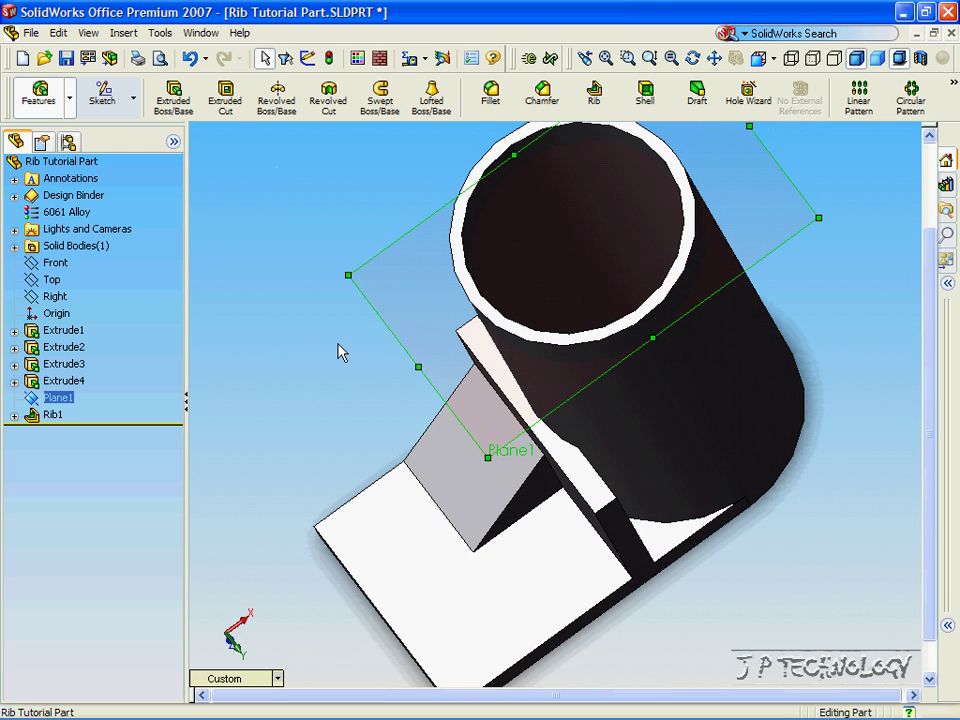
key("Right")
key("Right")
key("Down")
key("Down")
key("Left")
key("Left")
left_click(260, 662)
left_click(277, 678)
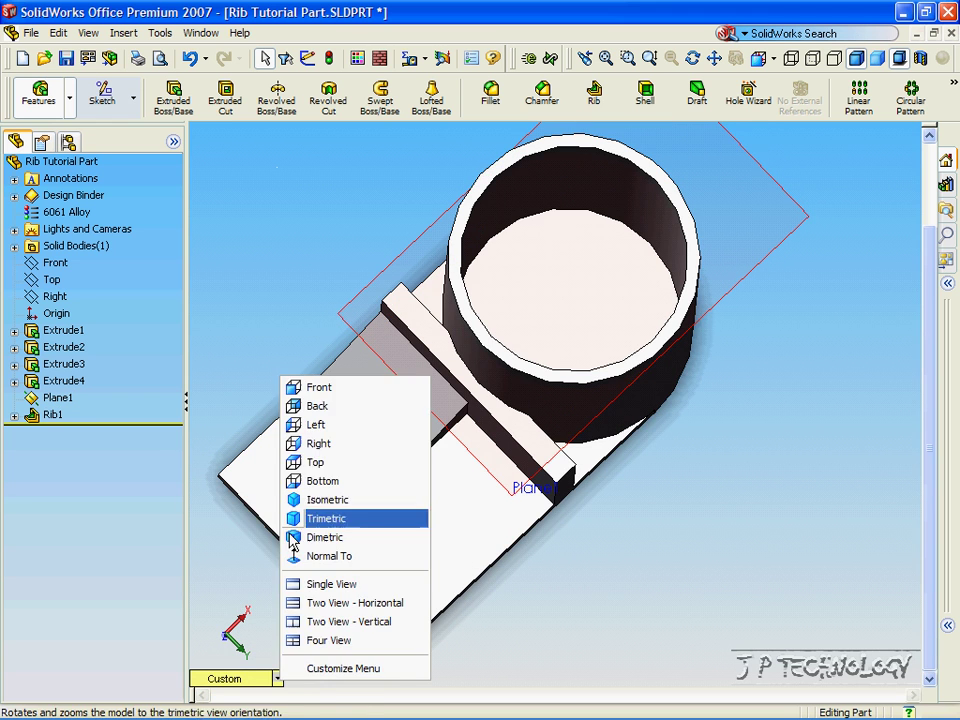
left_click(318, 388)
key("Up")
key("Up")
key("Up")
key("Up")
key("Up")
key("Up")
key("Up")
key("Up")
key("Up")
key("Up")
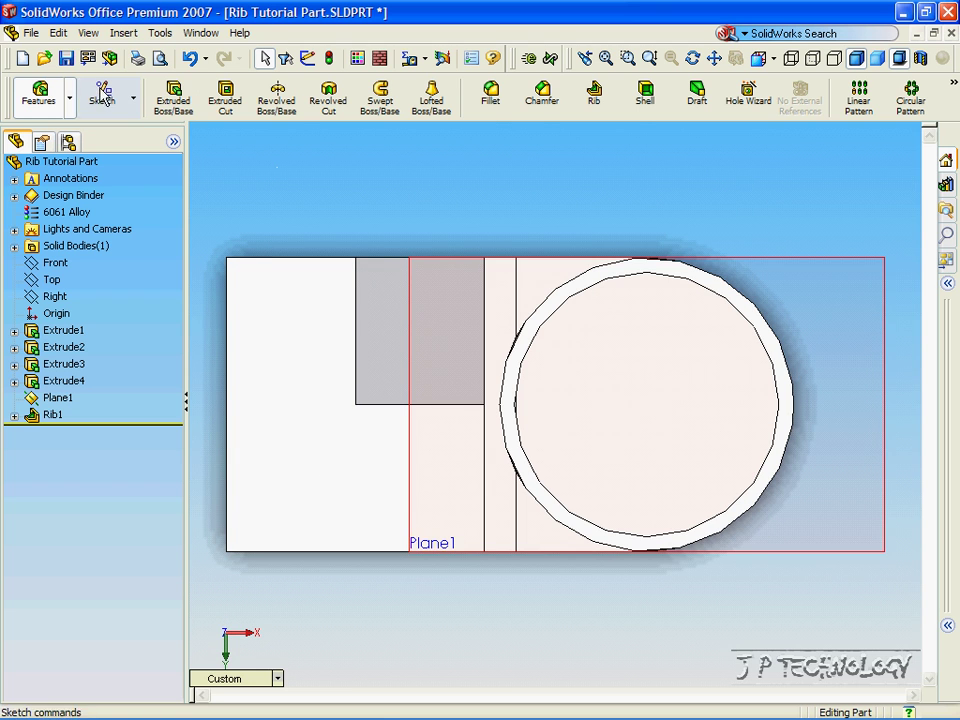
Step: Sketch a closed triangle on Plane1 inside the cylinder, with a horizontal upper edge and its slanted closing edge about 52 mm long
left_click(100, 95)
left_click(335, 100)
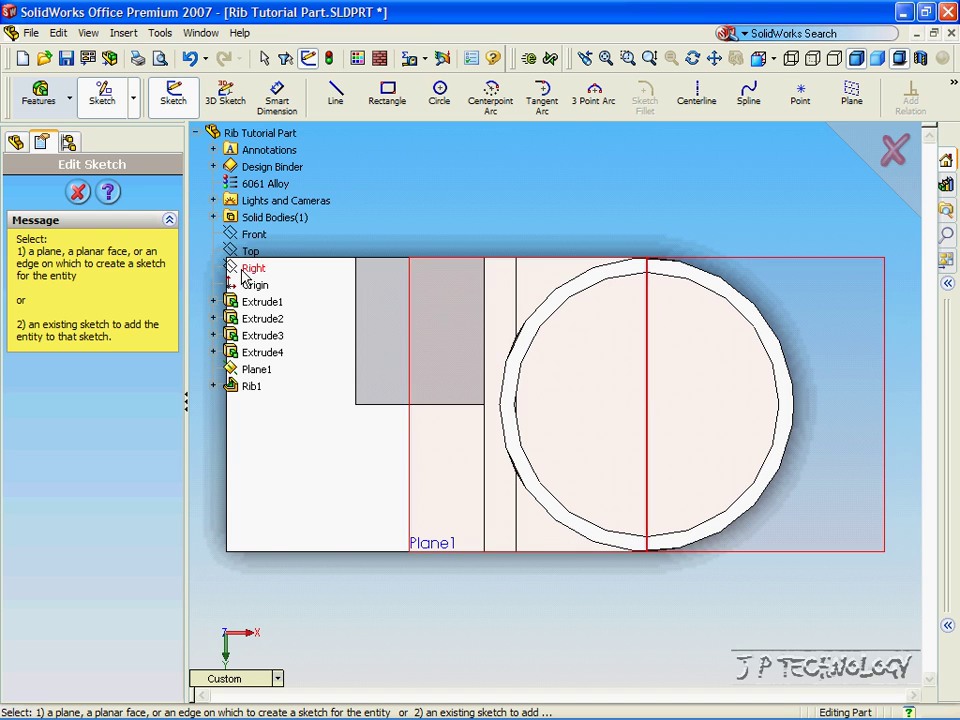
left_click(256, 370)
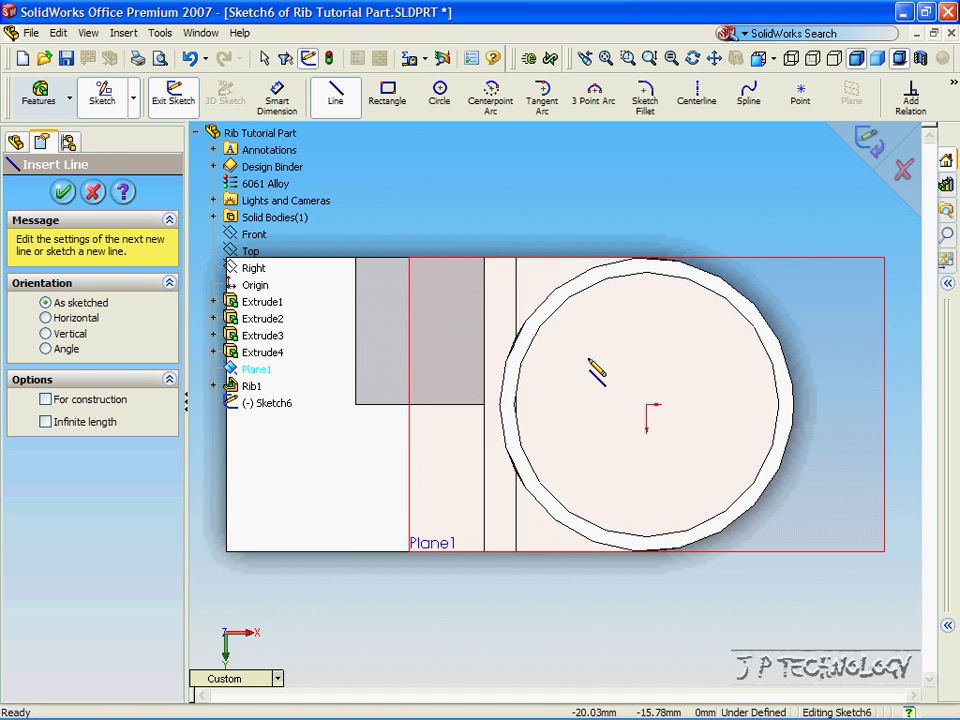
left_click(625, 478)
left_click(572, 364)
left_click(729, 364)
left_click(625, 478)
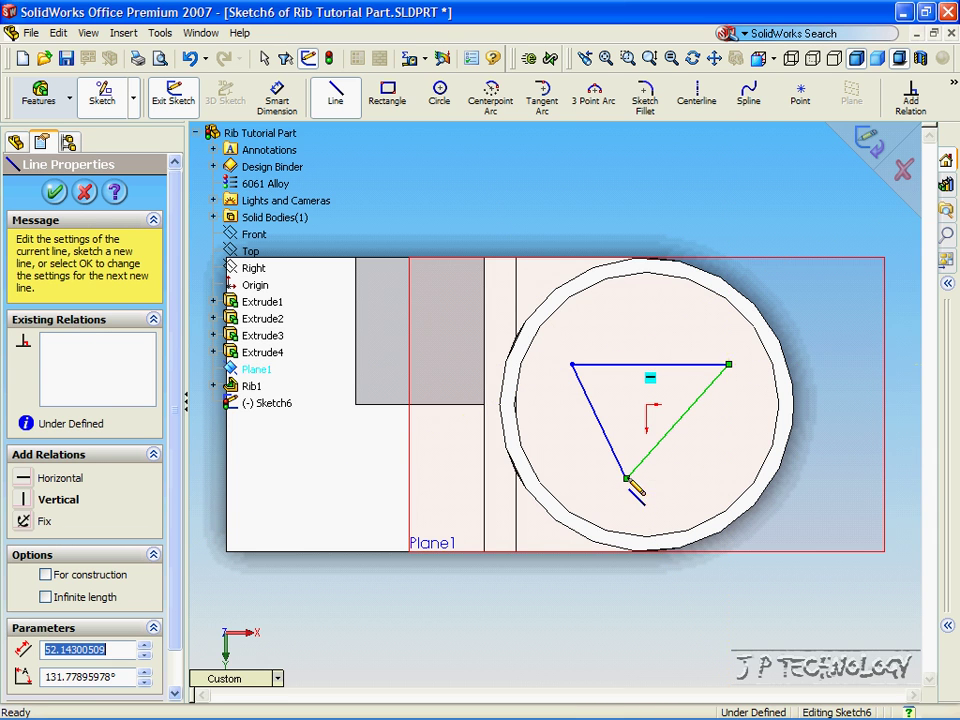
left_click(55, 191)
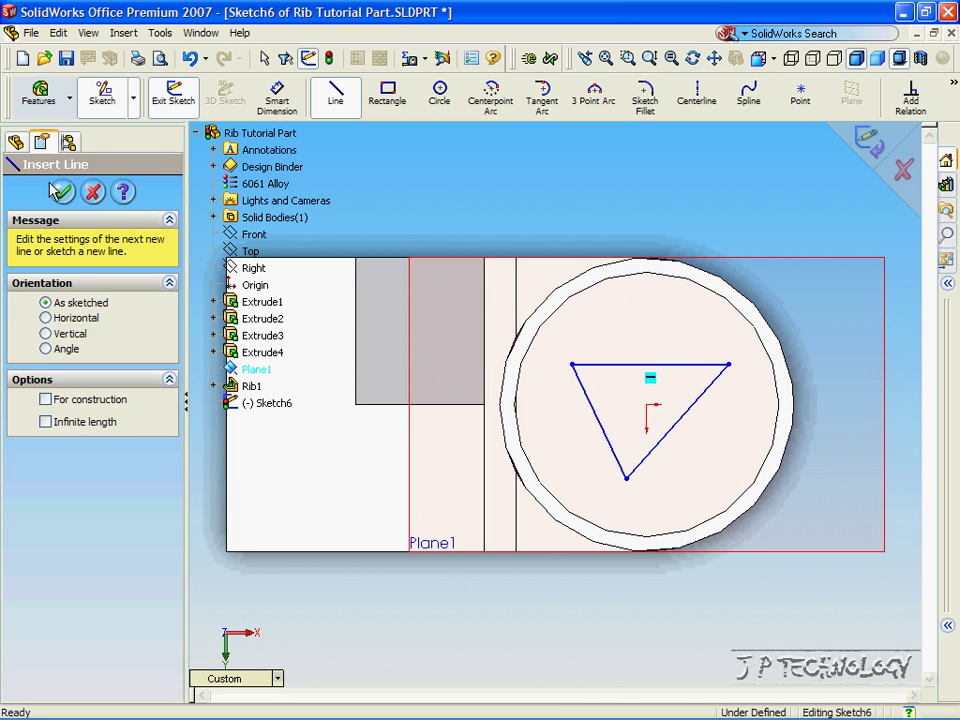
Step: Create a Natural rib from the triangle, 10 mm thick on both sides, extruded normal to the sketch with the material side flipped into the cylinder
left_click(38, 94)
left_click(594, 95)
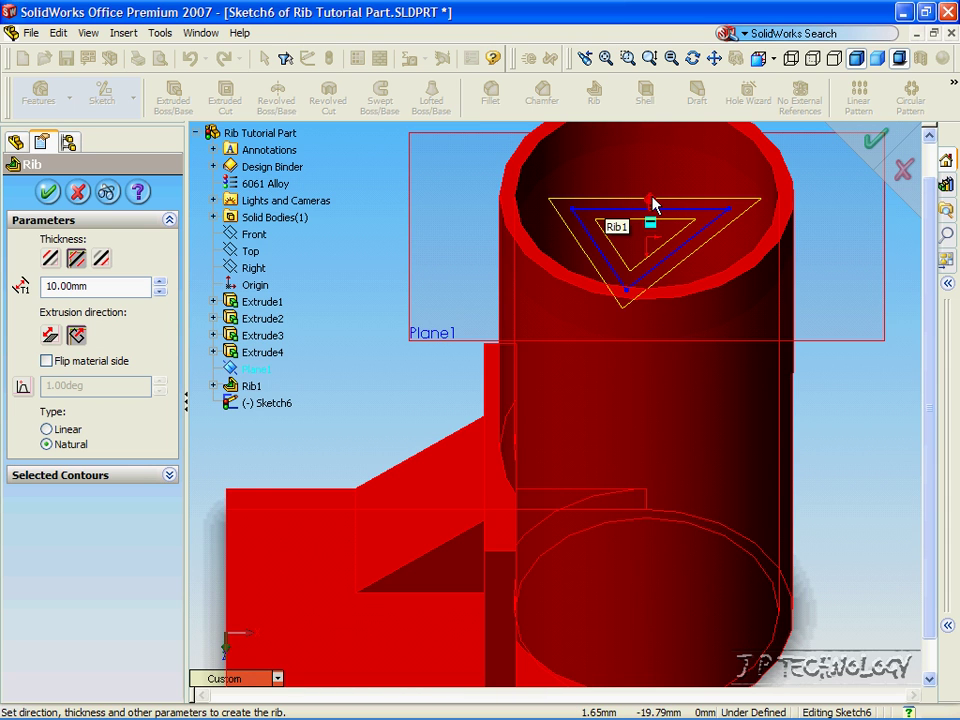
left_click(651, 203)
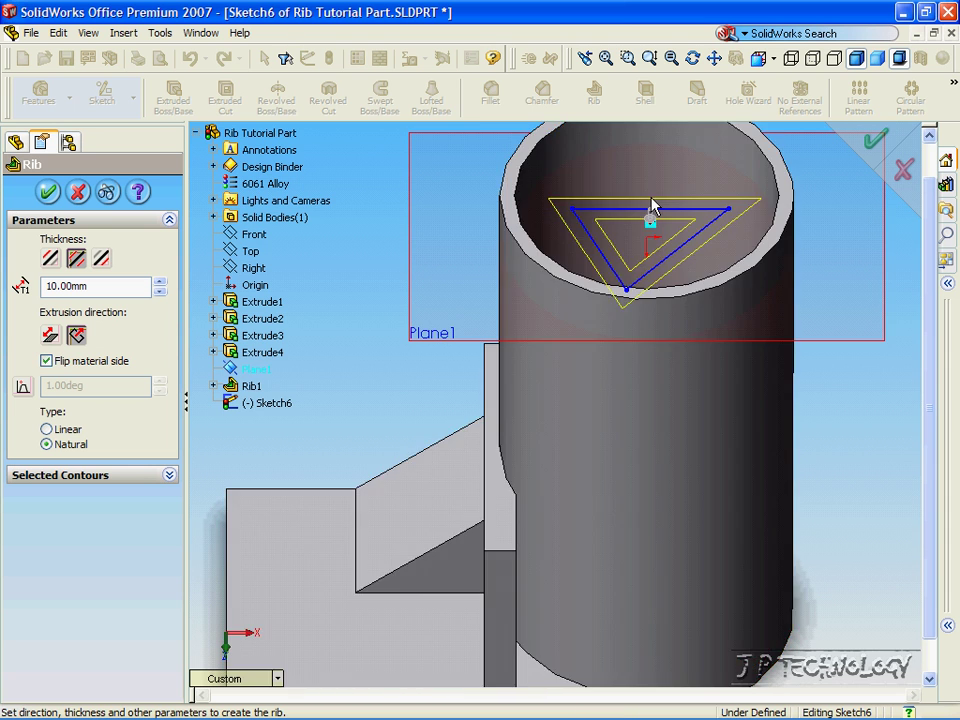
key("Down")
key("Down")
key("Down")
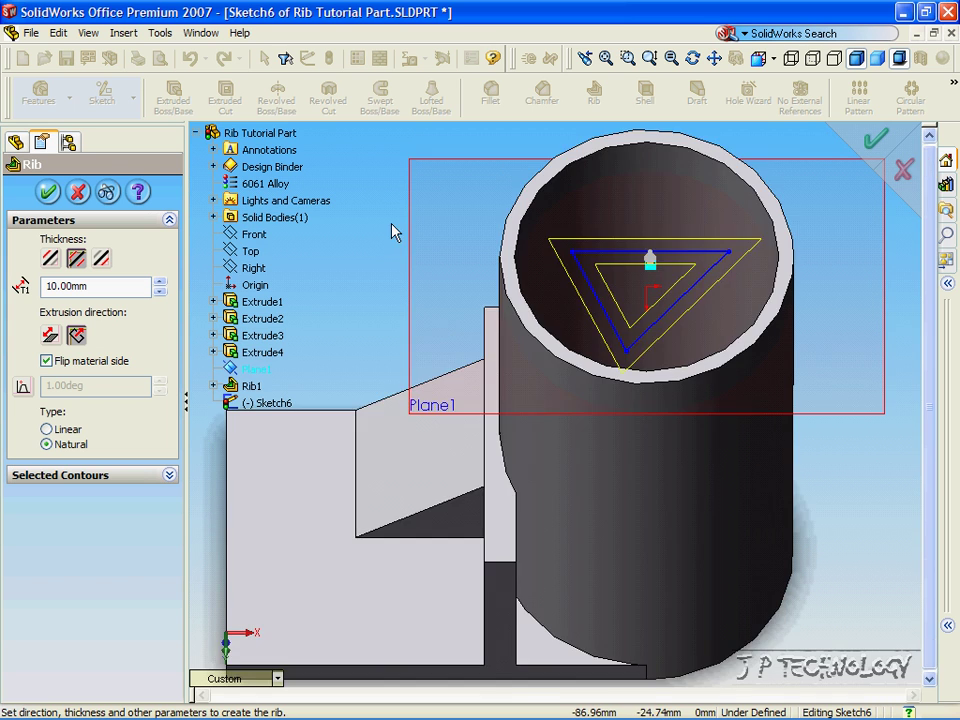
left_click(159, 284)
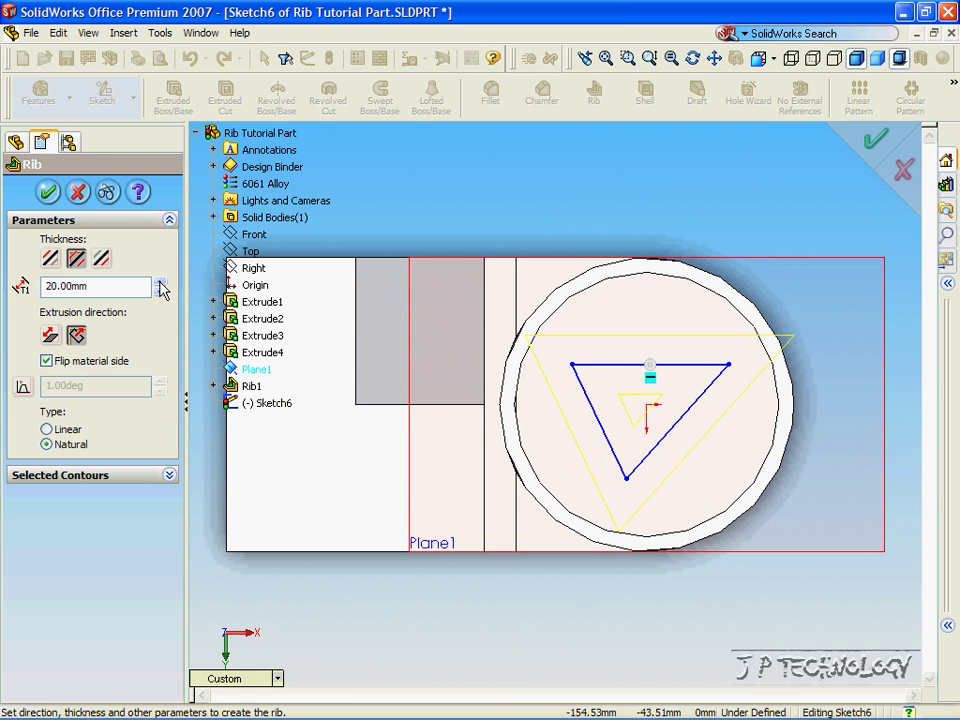
left_click(160, 291)
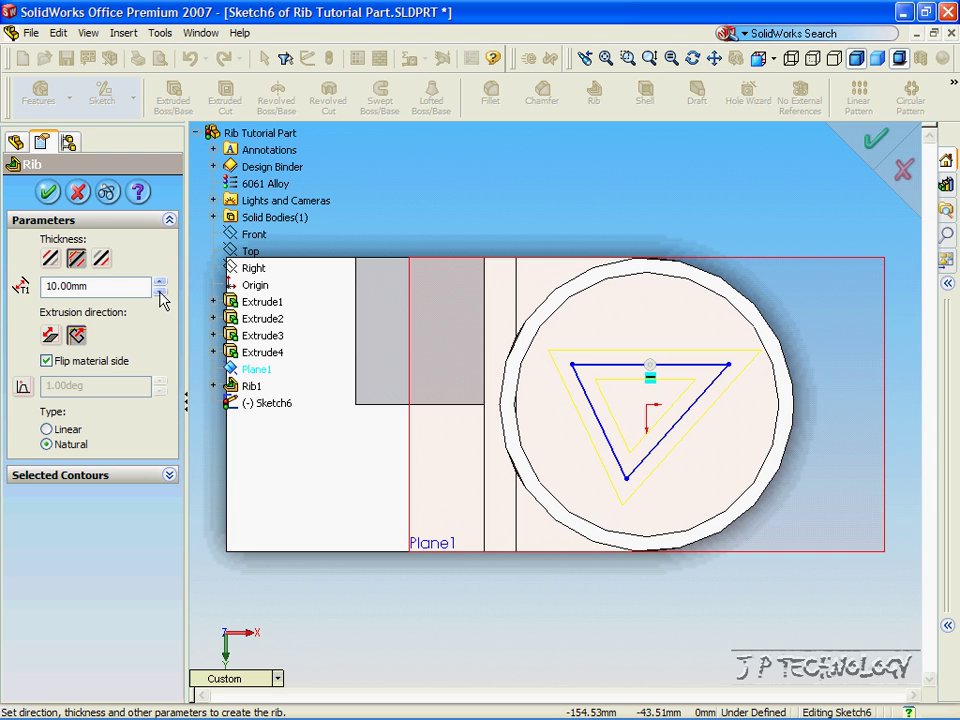
left_click(49, 193)
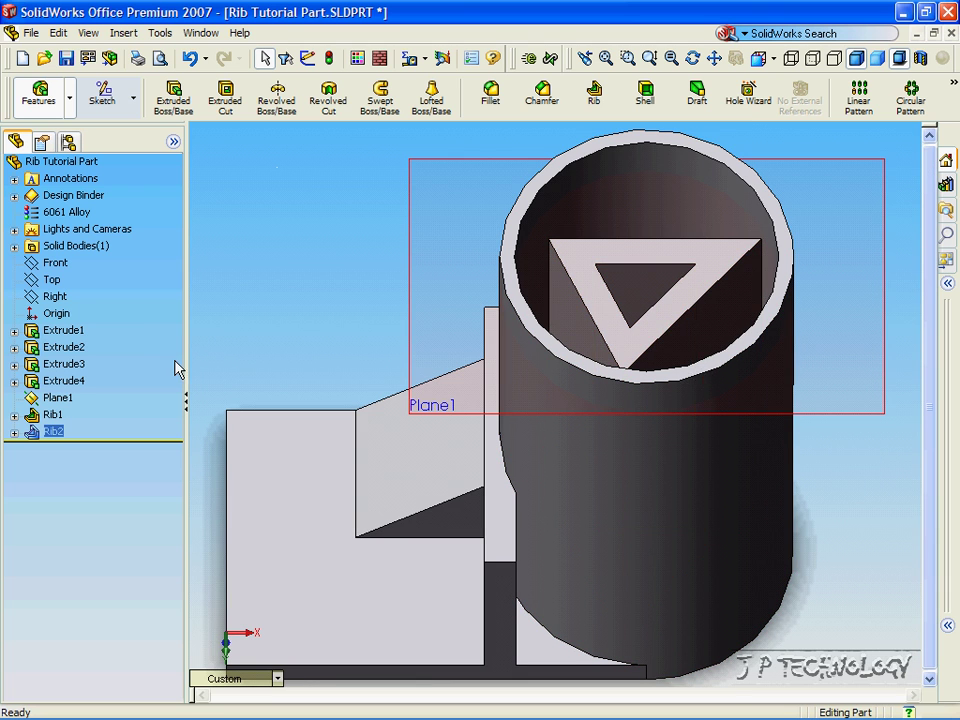
Step: Delete the triangular rib and its leftover sketch
right_click(52, 436)
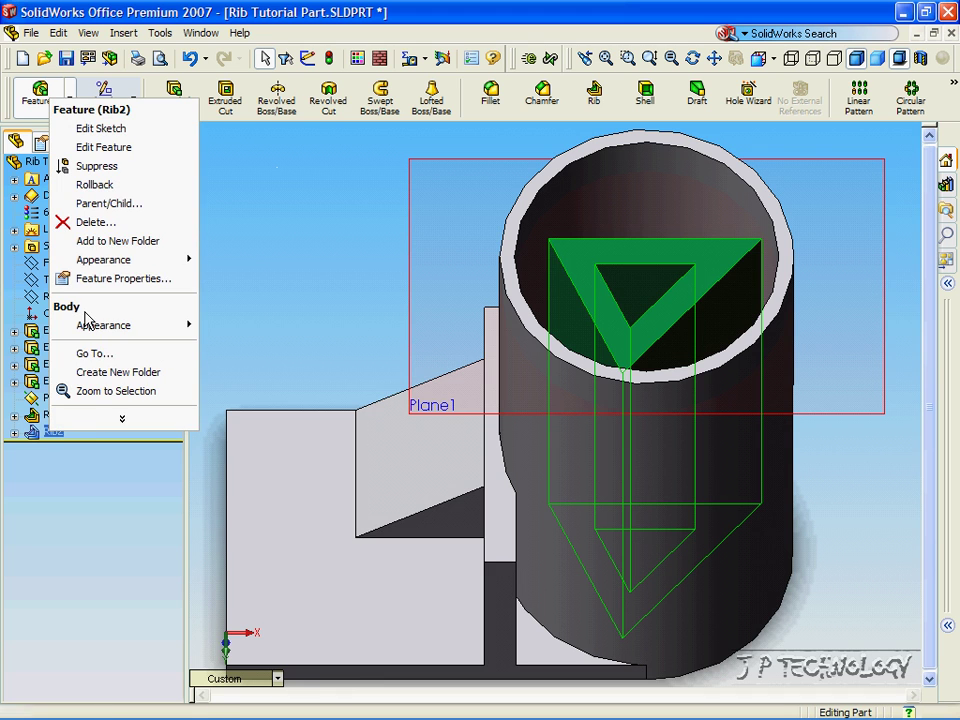
left_click(95, 221)
key("Return")
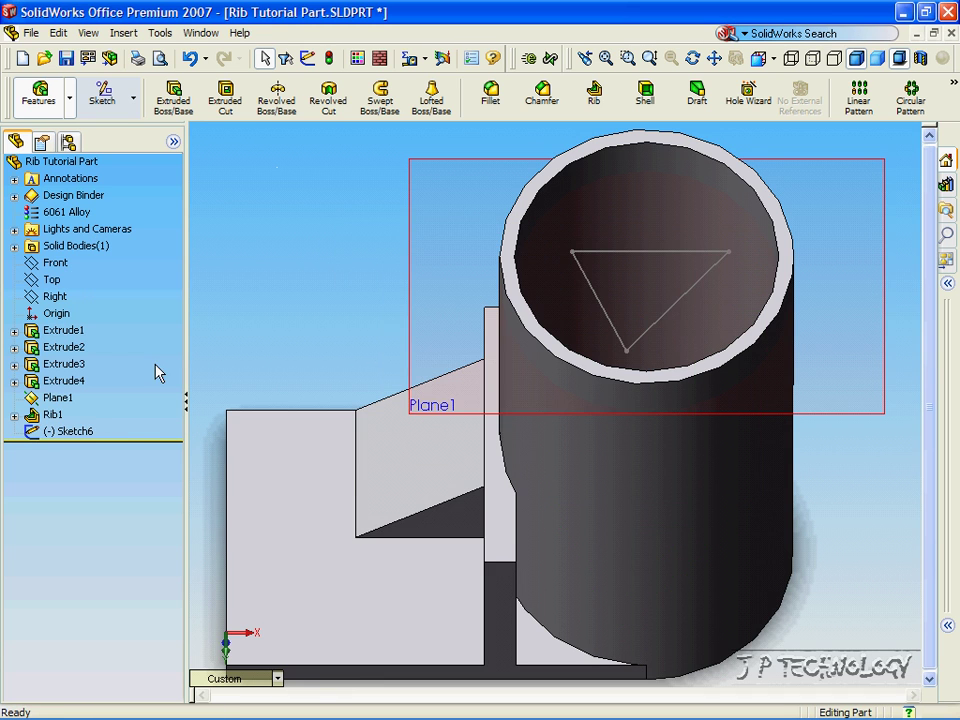
left_click(67, 434)
right_click(70, 440)
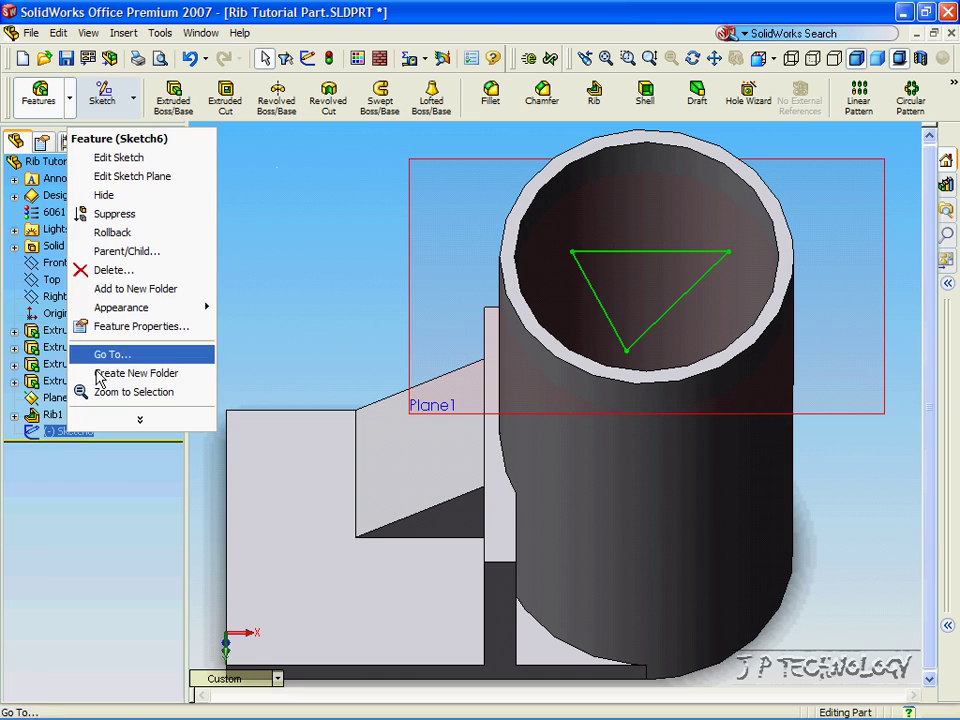
left_click(95, 212)
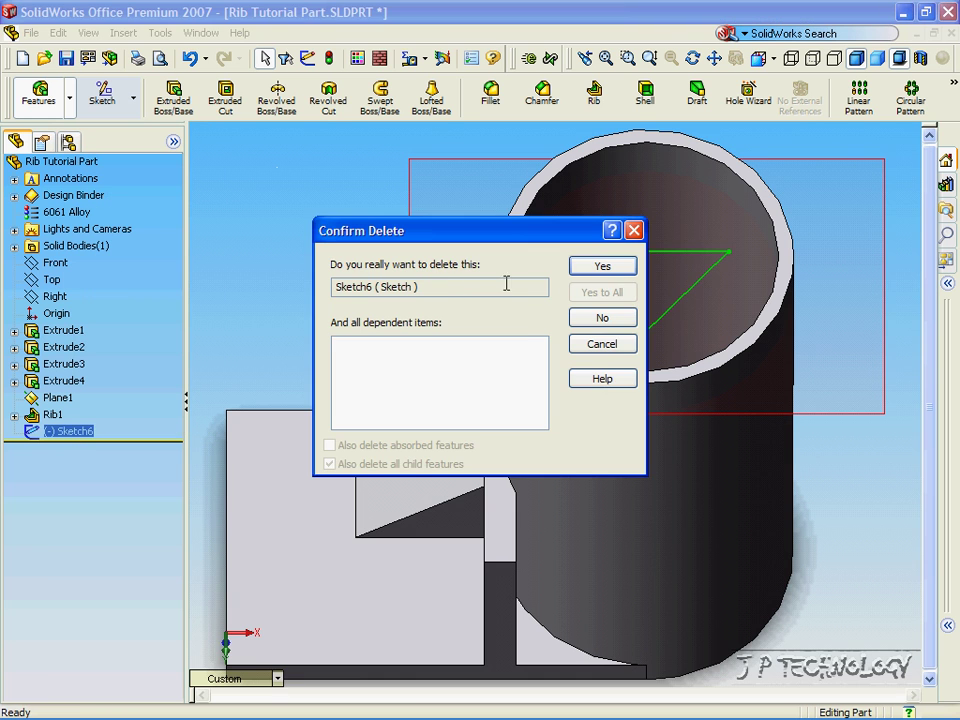
left_click(602, 266)
Step: Sketch a diagonal line about 64 mm long on Plane1 between two adjacent quadrant points of the cylinder's inner edge
left_click(276, 679)
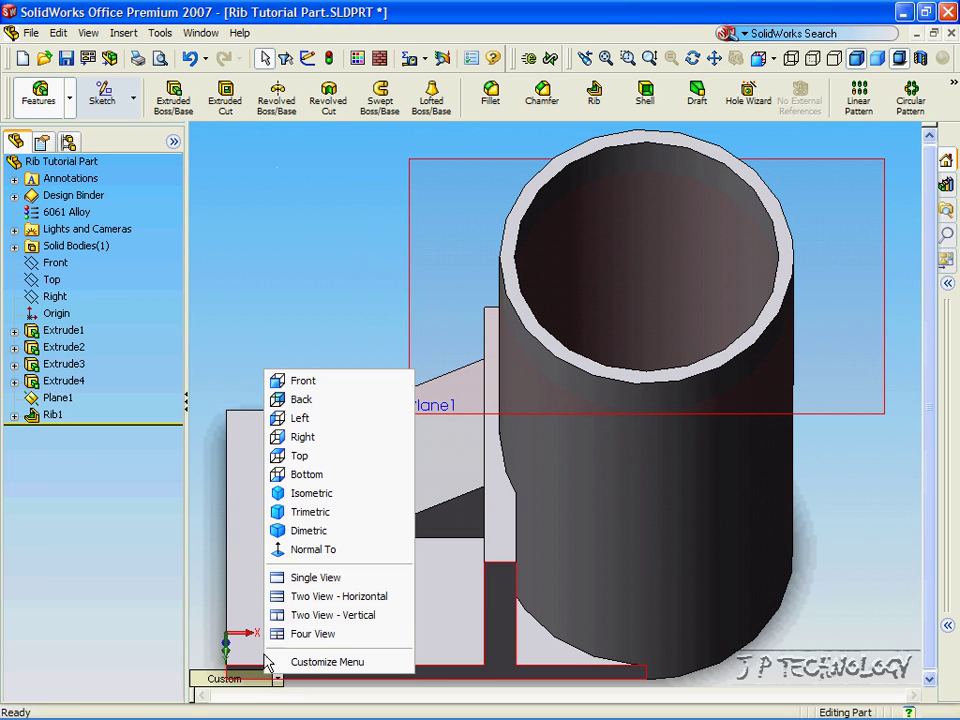
left_click(315, 476)
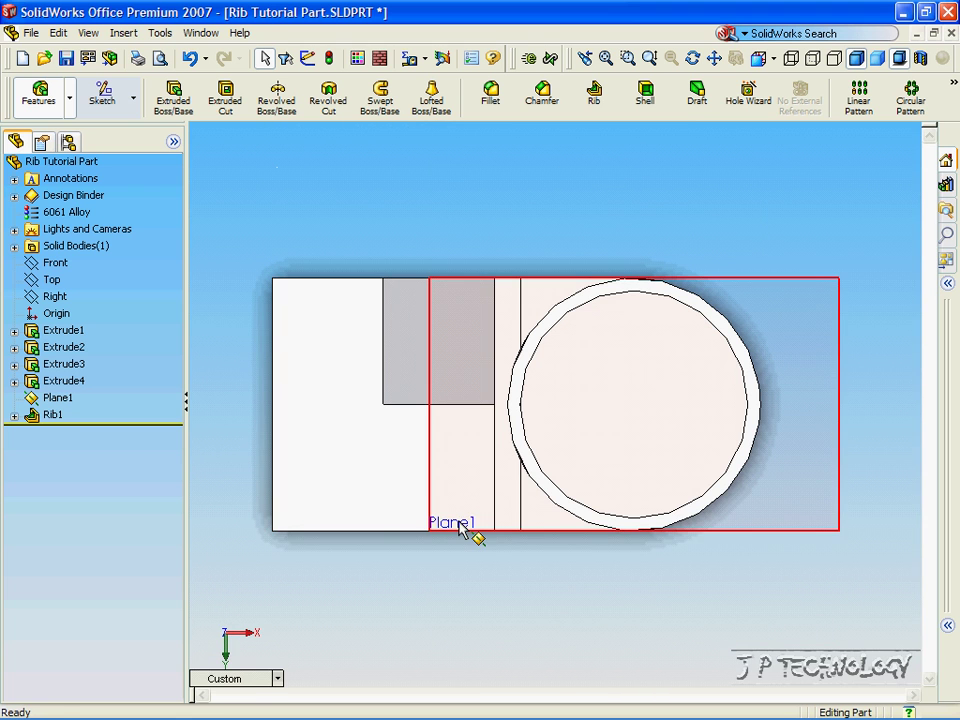
left_click(460, 530)
left_click(108, 104)
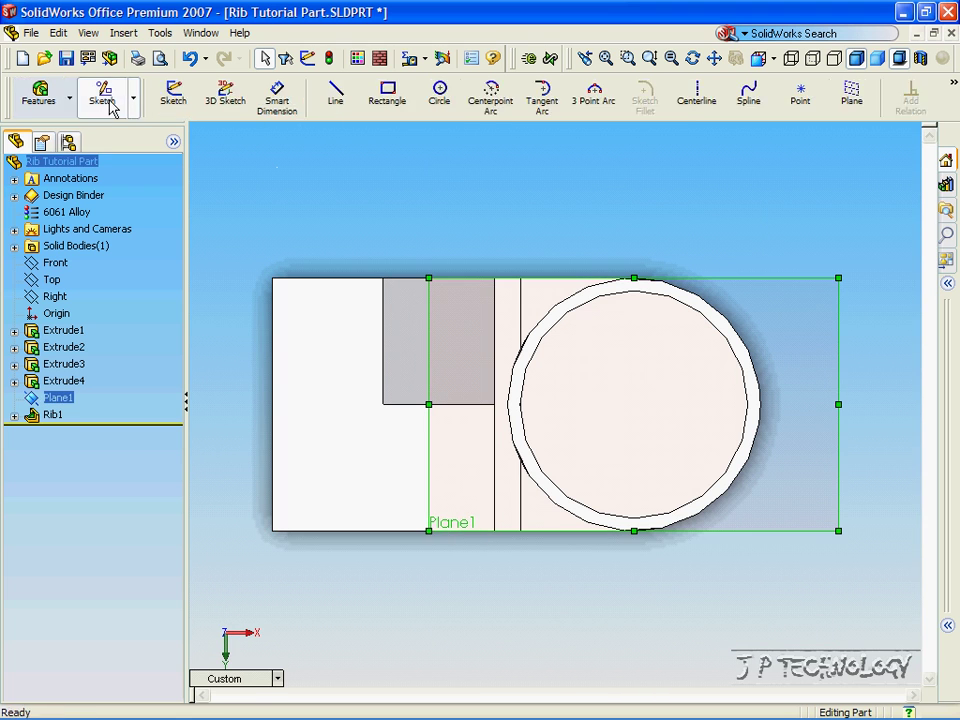
left_click(335, 95)
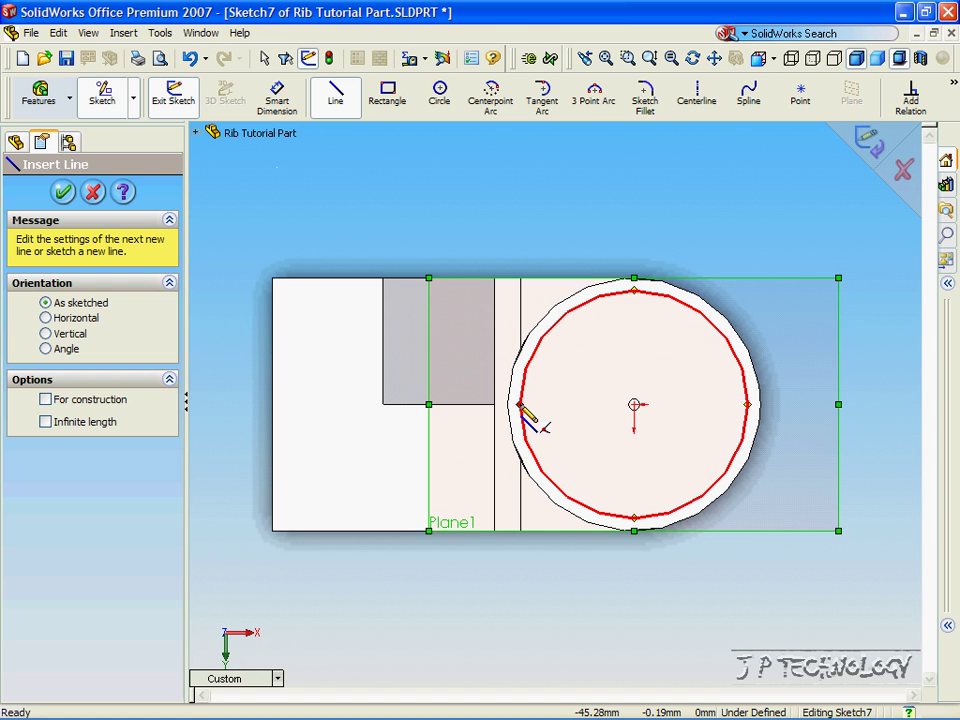
left_click(519, 405)
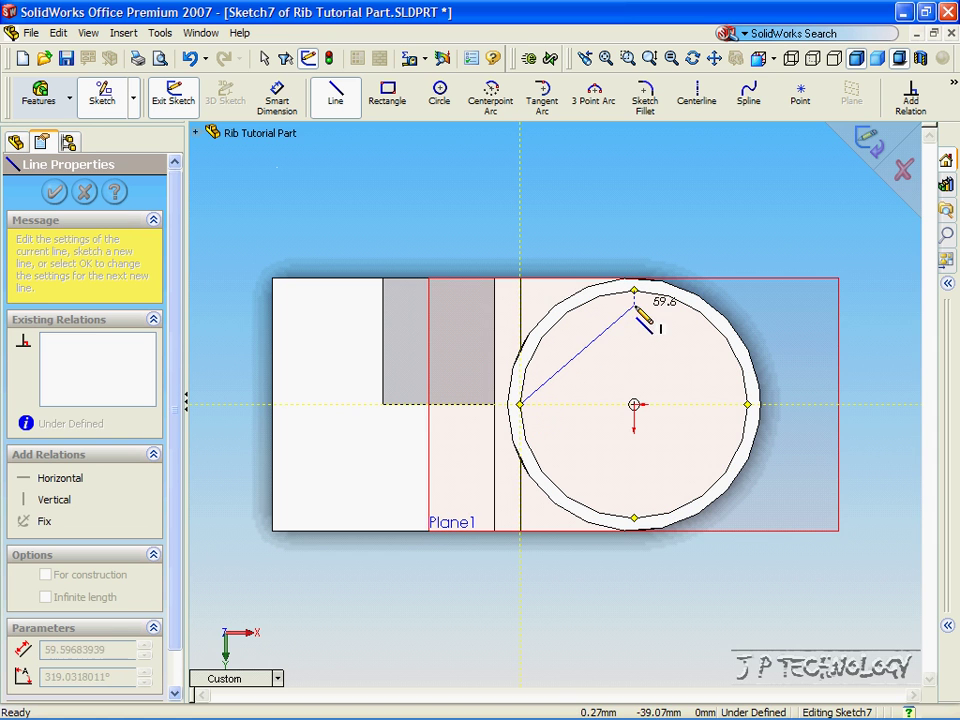
left_click(634, 291)
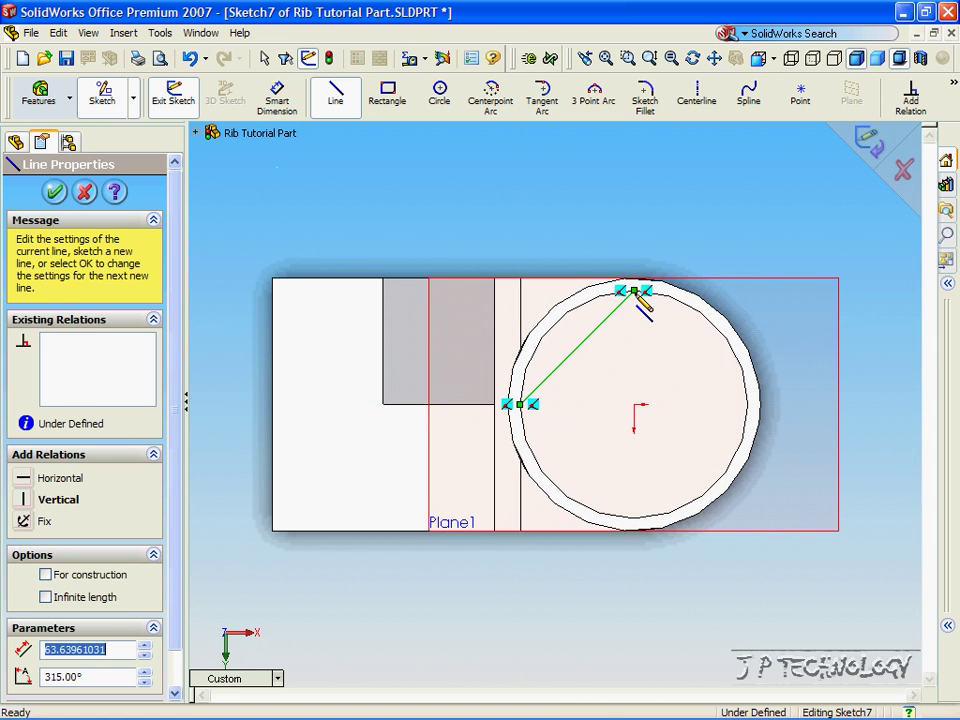
left_click(870, 142)
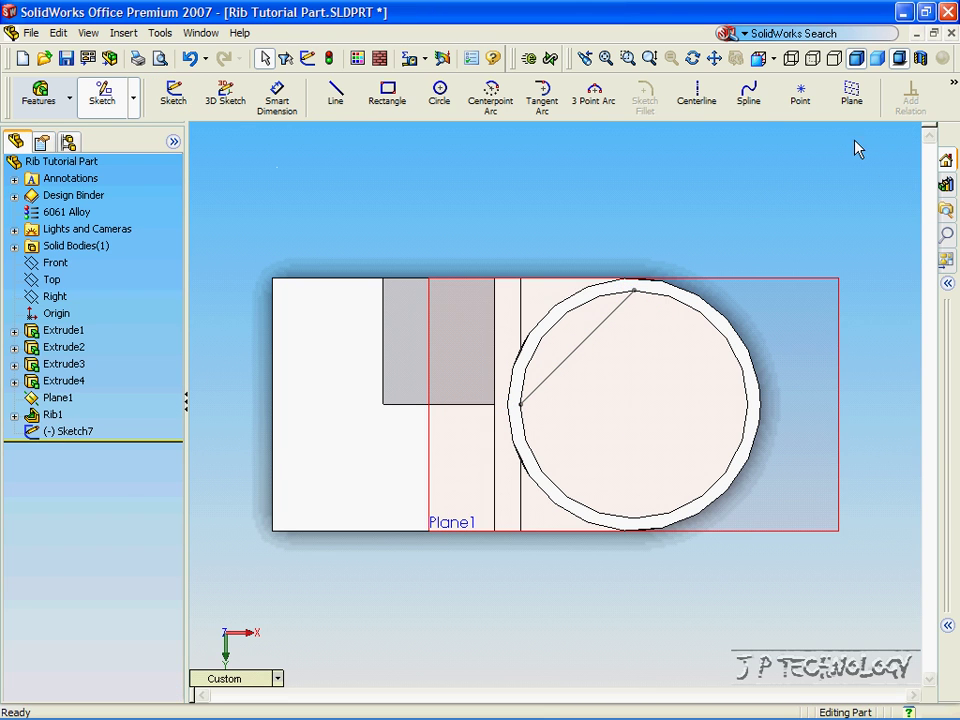
Step: Create a 10 mm rib from the diagonal line, both sides and parallel to the sketch, filling toward the nearer cylinder wall
left_click(40, 98)
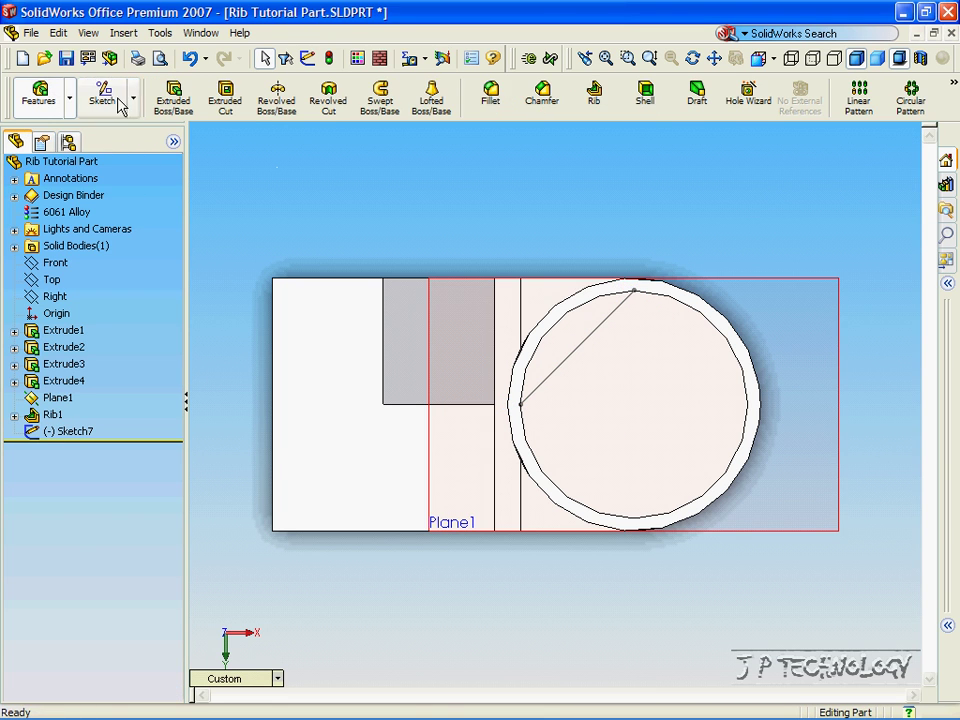
left_click(594, 95)
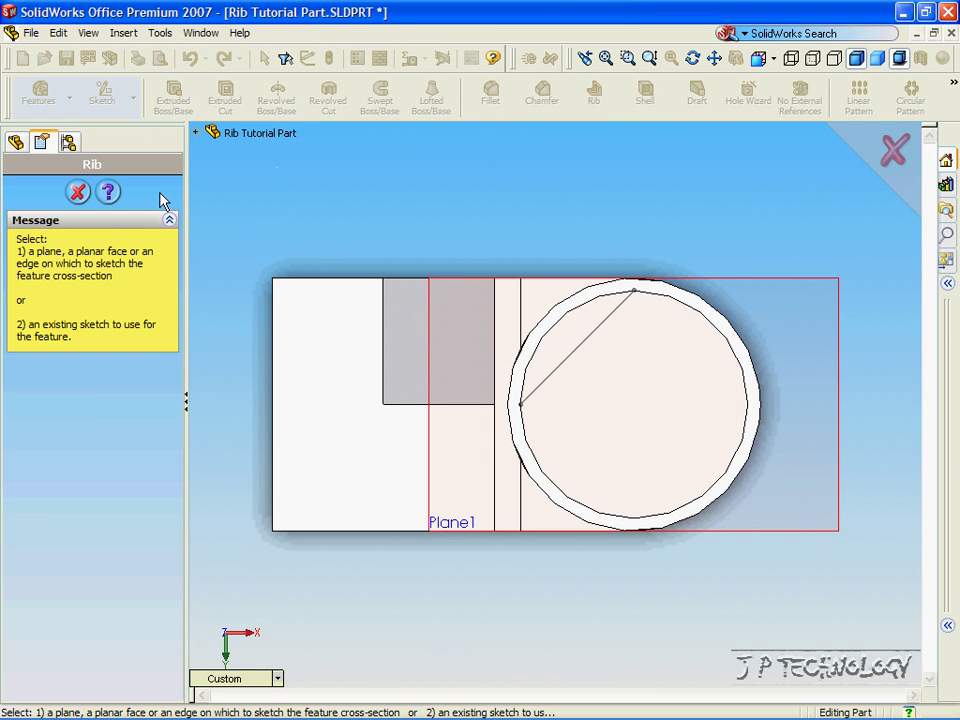
left_click(197, 133)
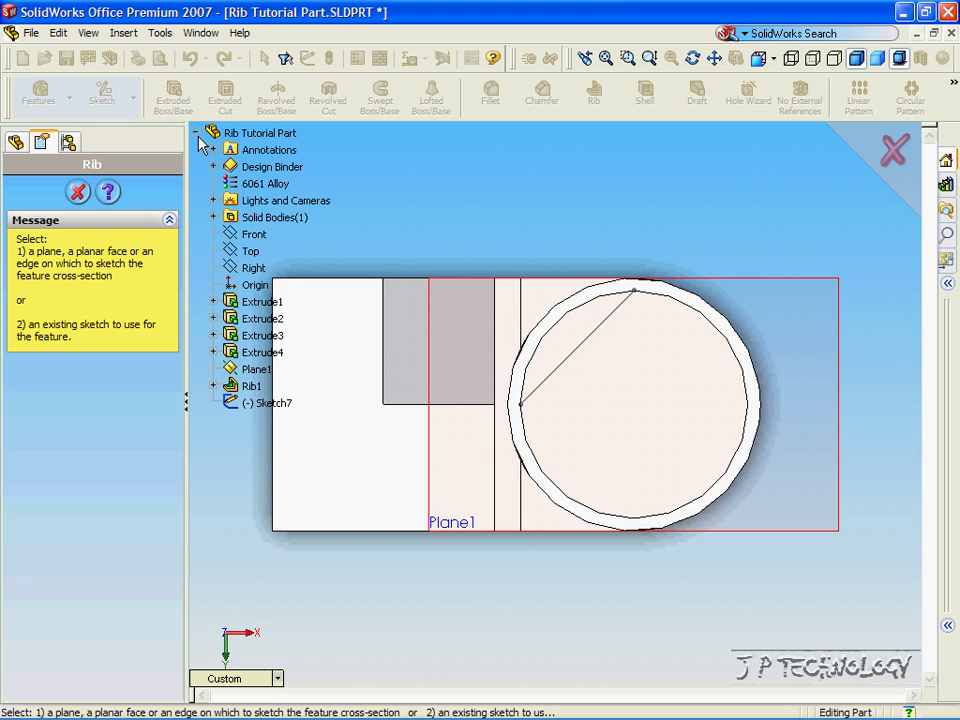
left_click(262, 403)
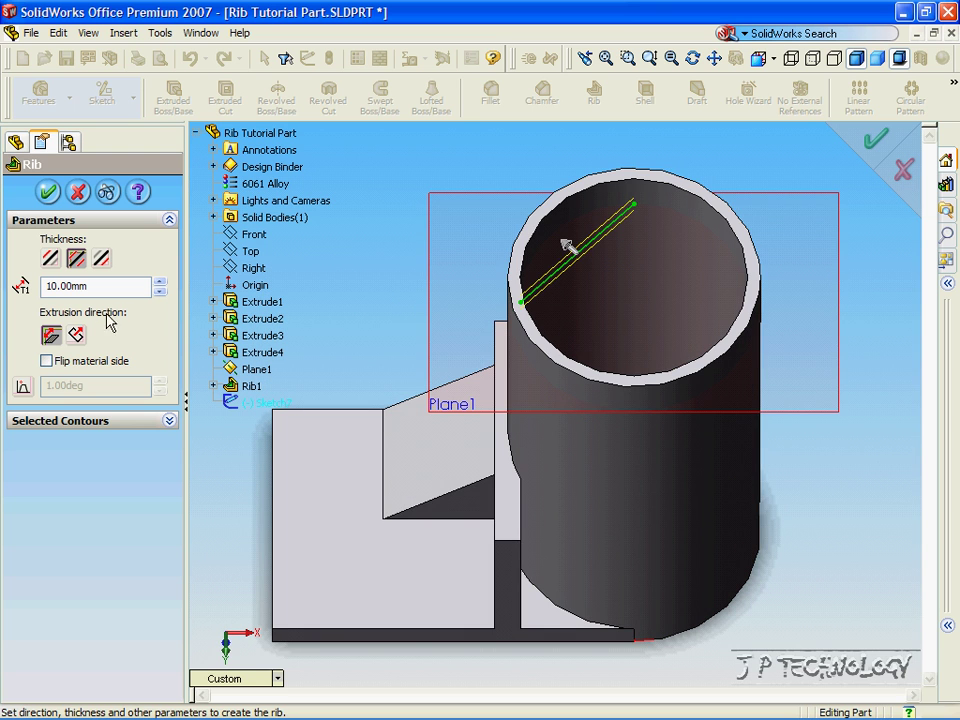
left_click(567, 247)
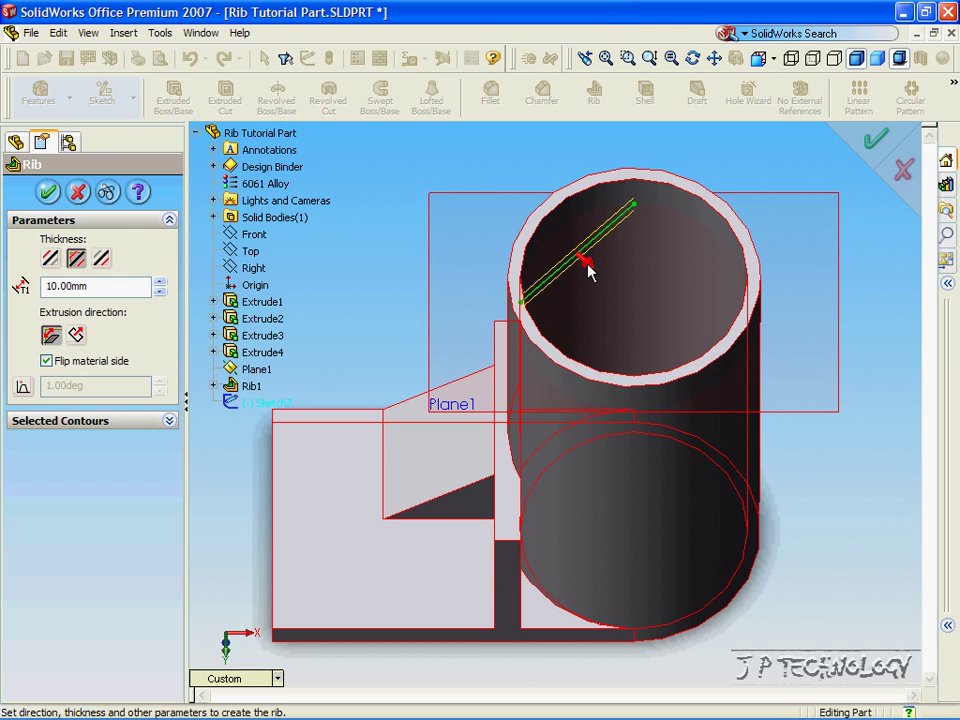
left_click(588, 268)
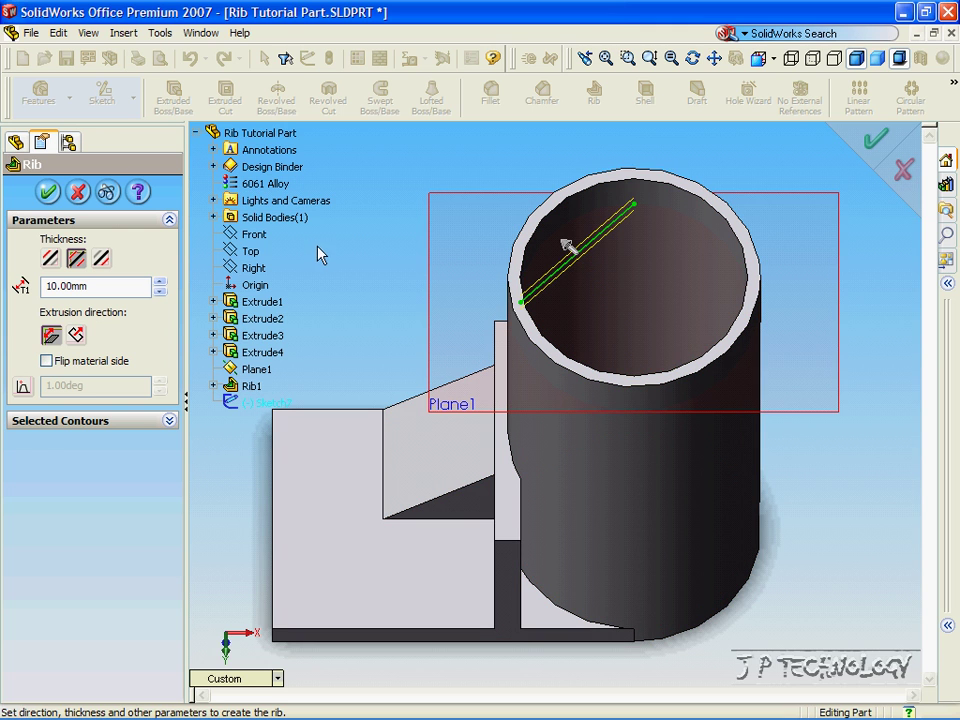
left_click(47, 192)
key("Down")
key("Up")
key("Up")
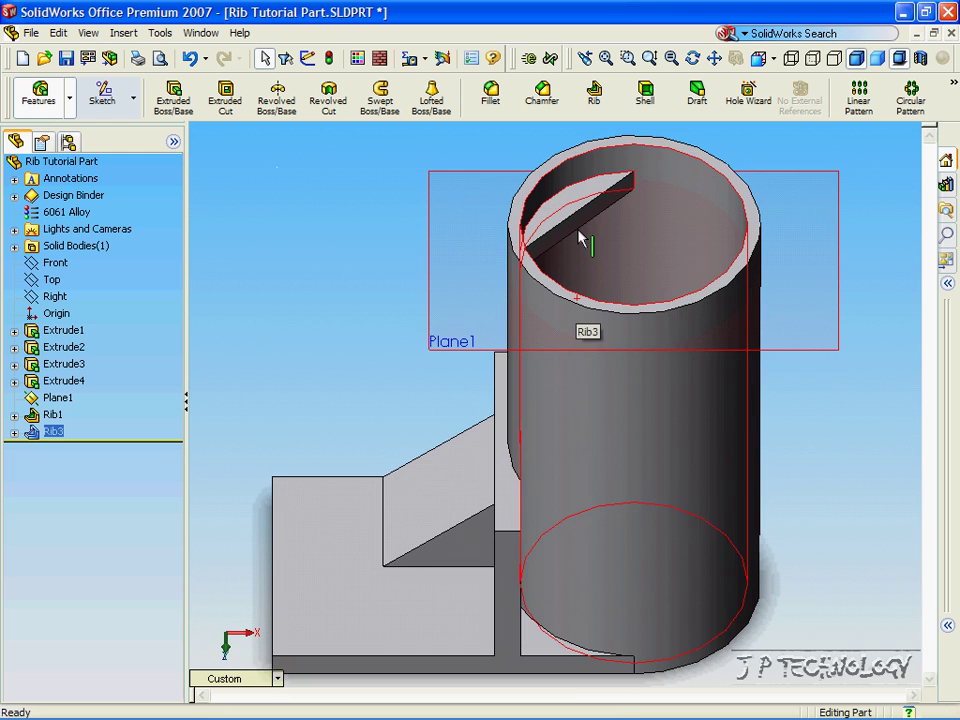
key("Down")
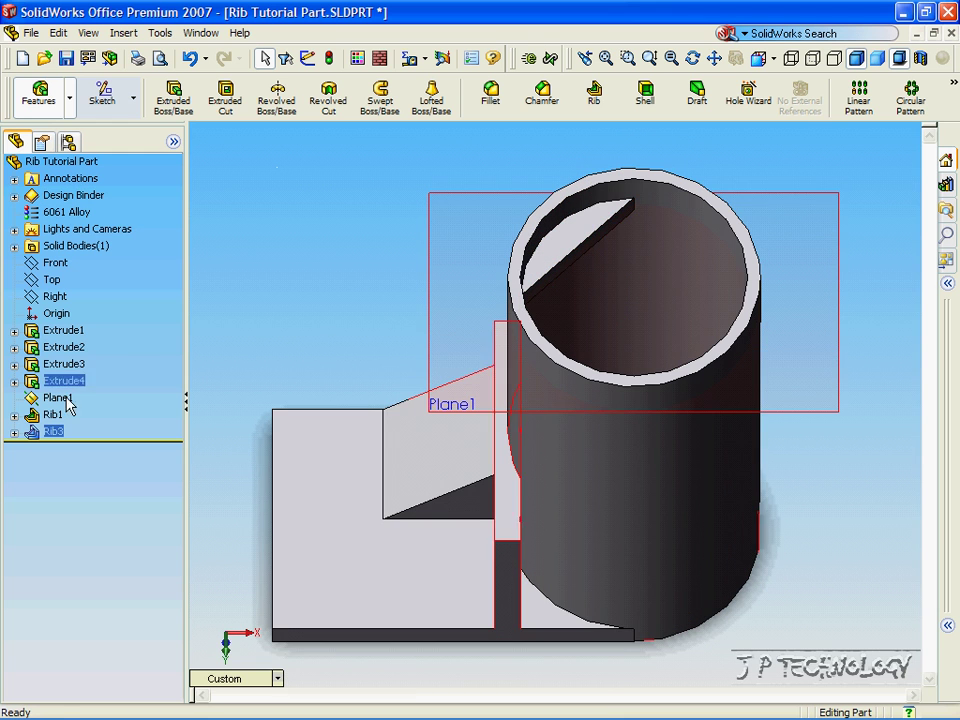
Step: Flip the material side of the rib inside the cylinder so it fills the larger area across the diagonal line
right_click(50, 440)
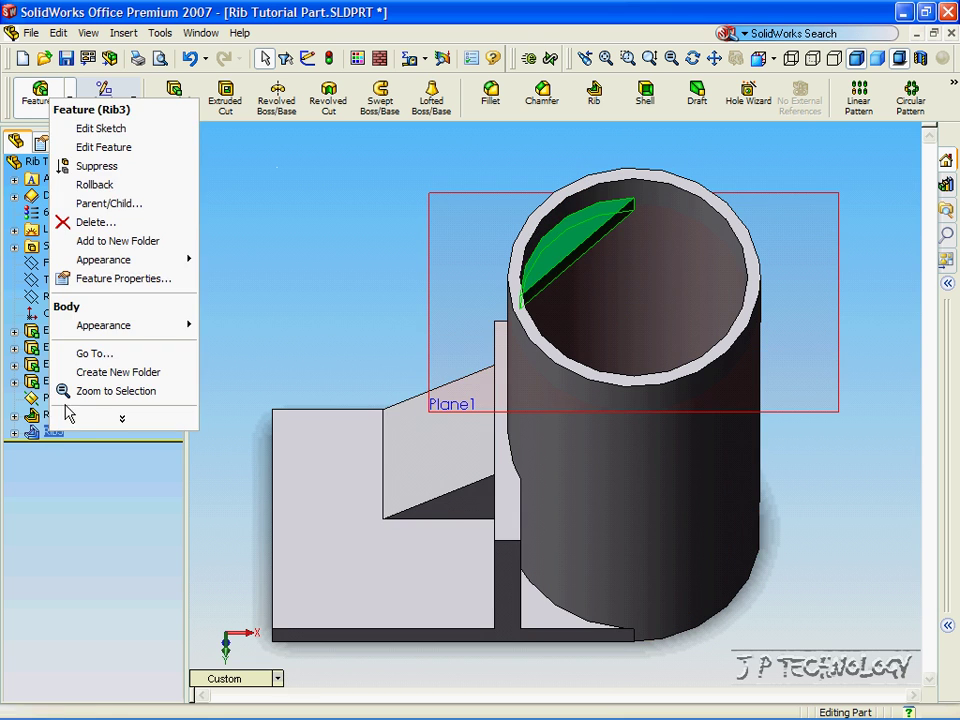
left_click(164, 152)
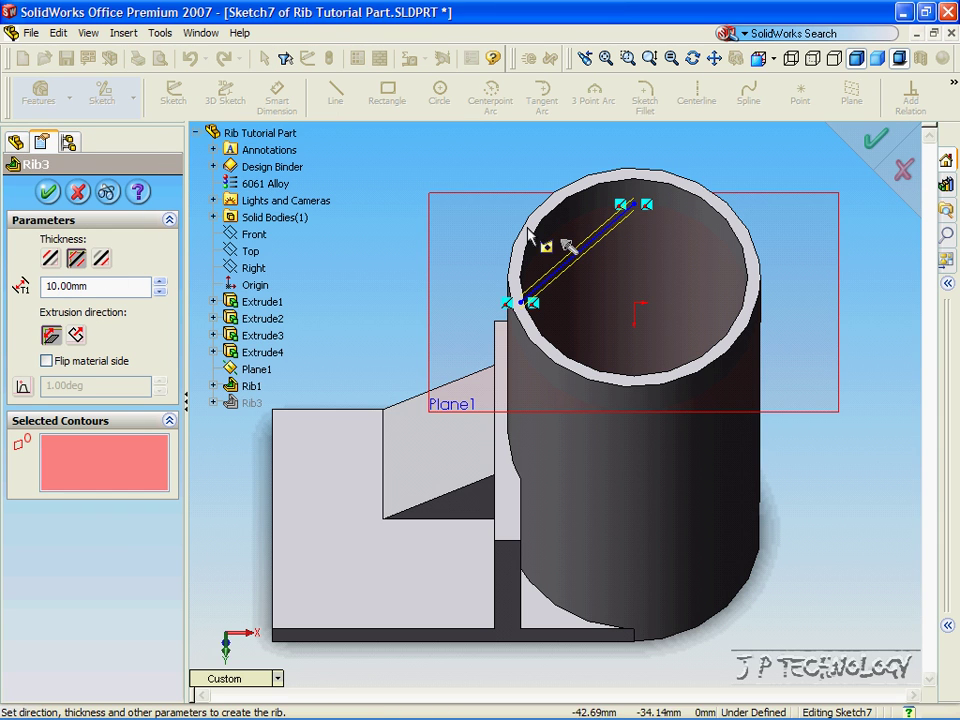
left_click(566, 246)
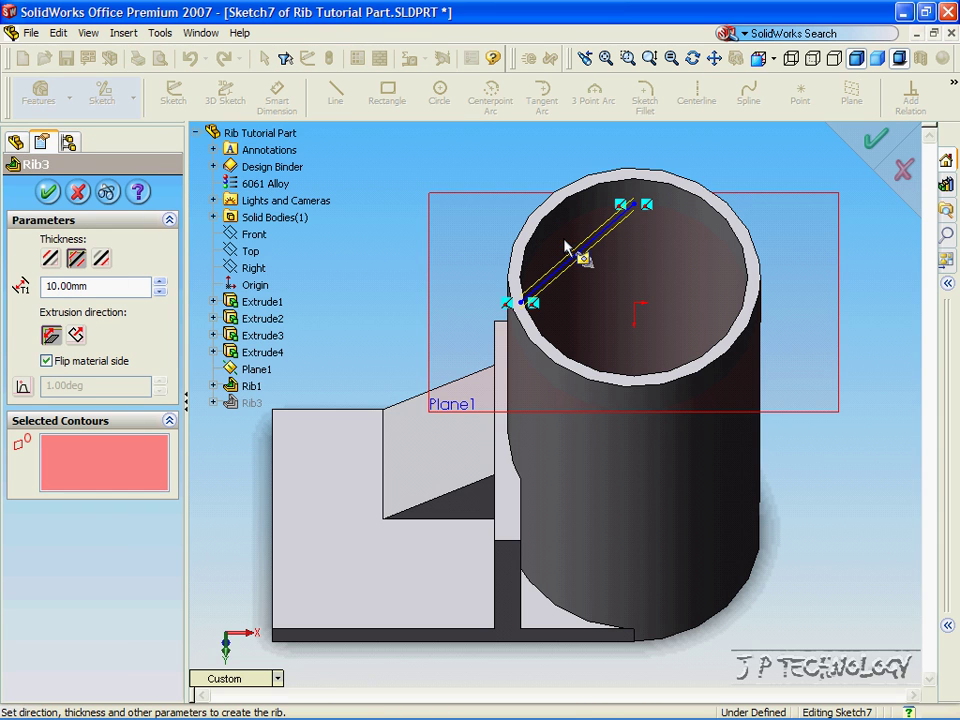
left_click(48, 192)
key("Right")
middle_click_drag(683, 340, 180, 452)
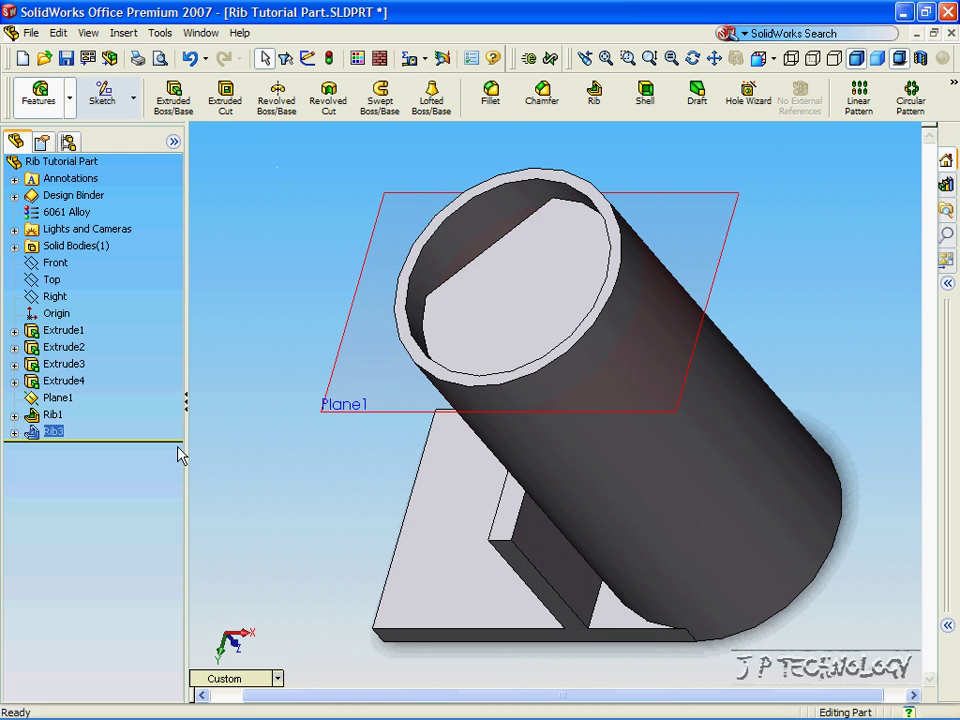
Step: Edit the cylinder's inner rib to flip the material back toward the nearer wall and make it 50 mm thick on the first side only
right_click(45, 435)
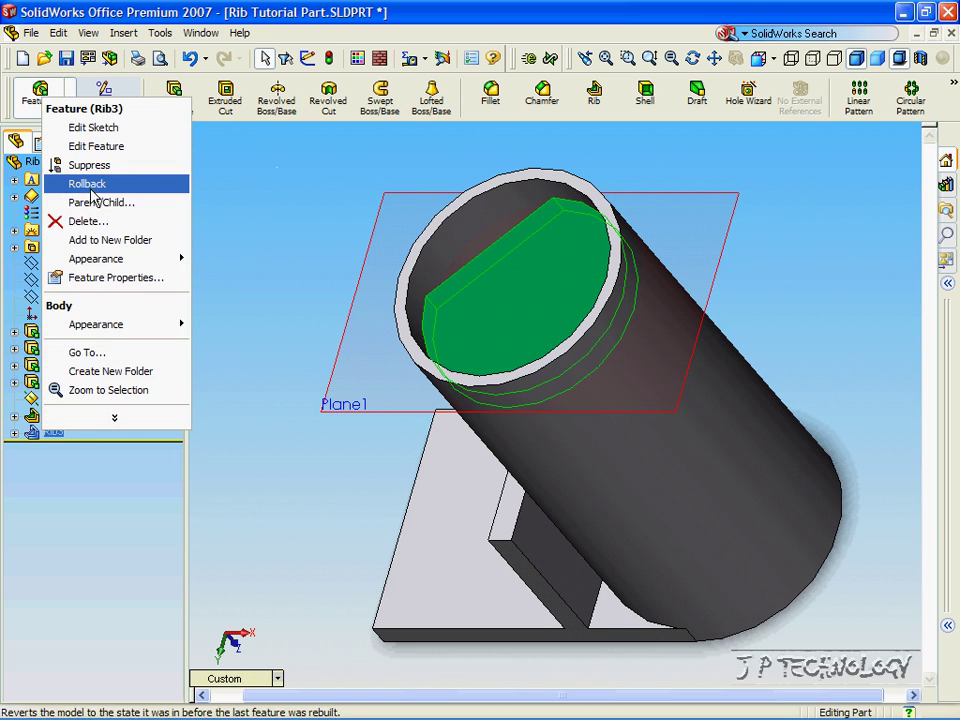
left_click(100, 156)
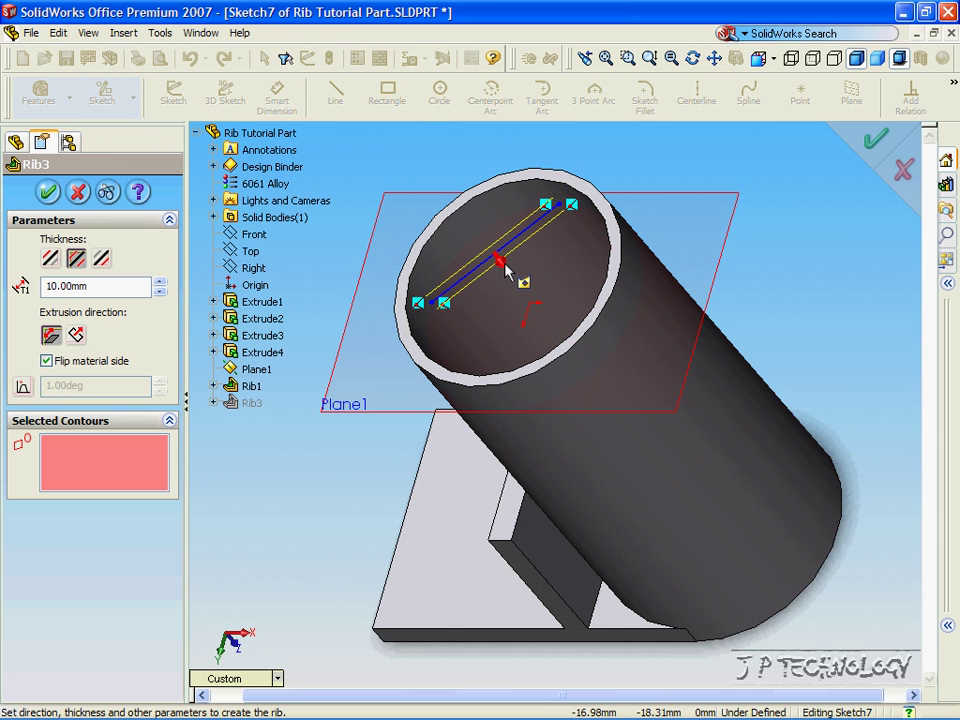
left_click(505, 263)
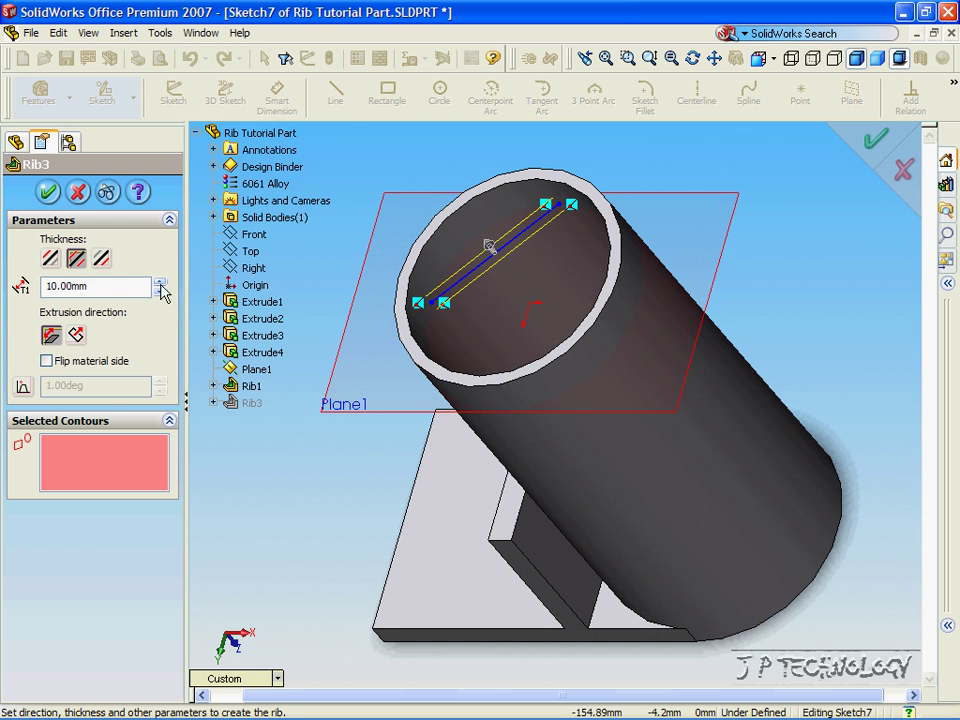
left_click(51, 259)
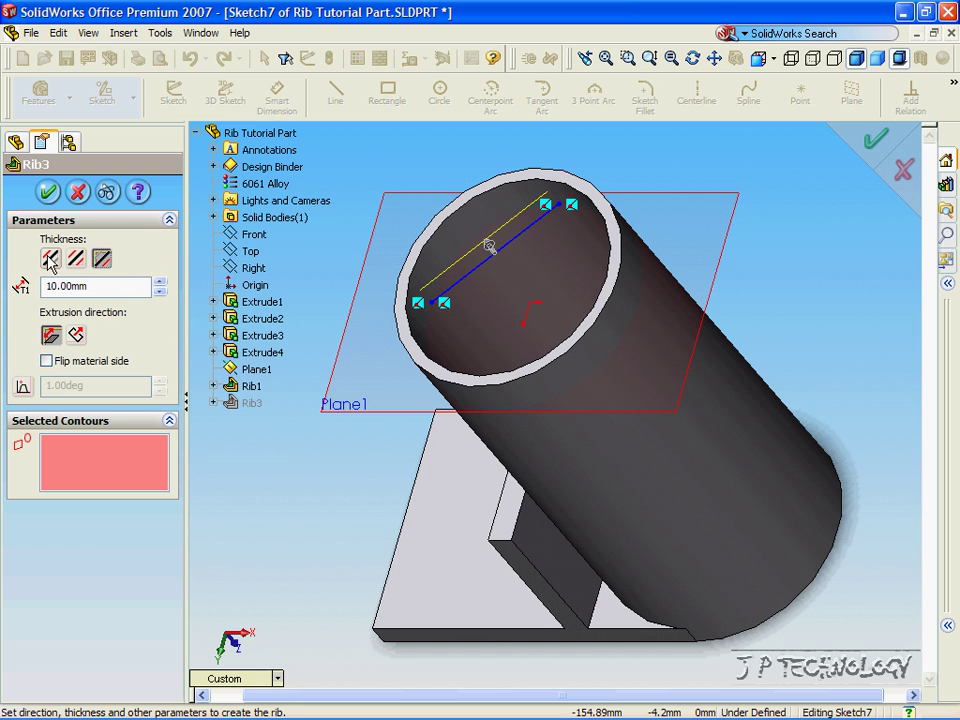
left_click(159, 283)
left_click(159, 283)
left_click(159, 283)
left_click(159, 283)
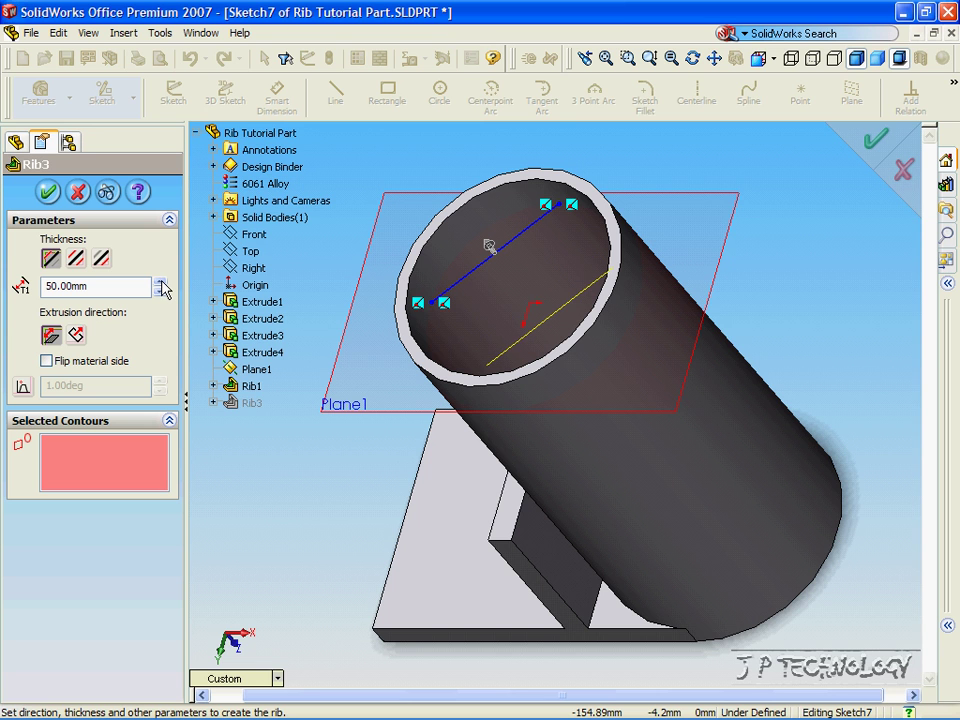
left_click(48, 192)
mouse_move(568, 321)
middle_mouse_down()
mouse_move(568, 336)
mouse_move(548, 332)
mouse_move(553, 274)
middle_mouse_up()
key("Right")
key("Right")
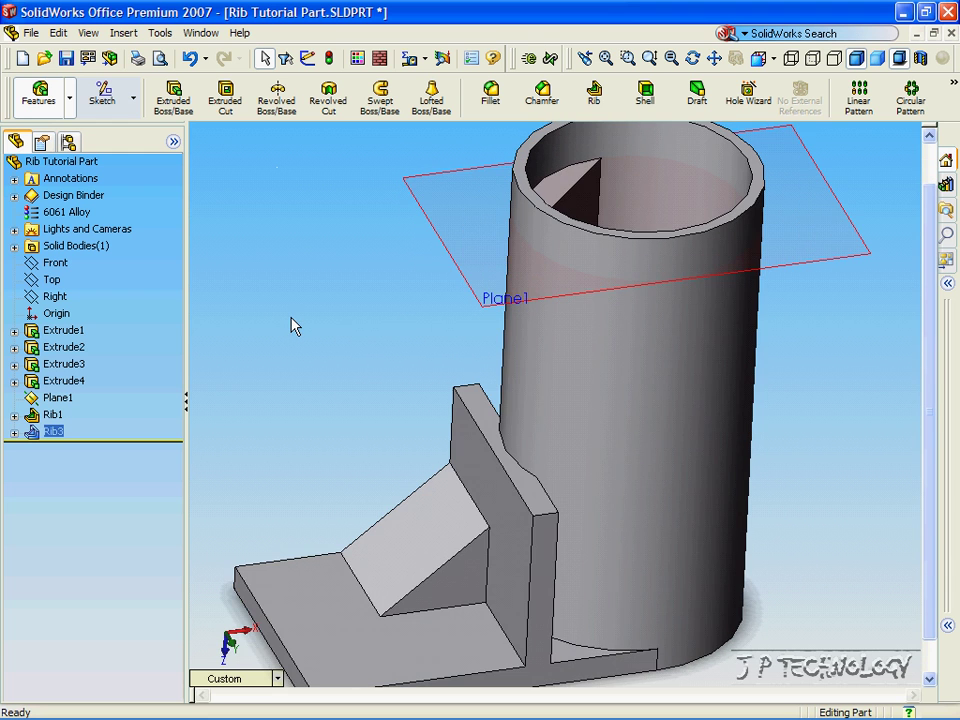